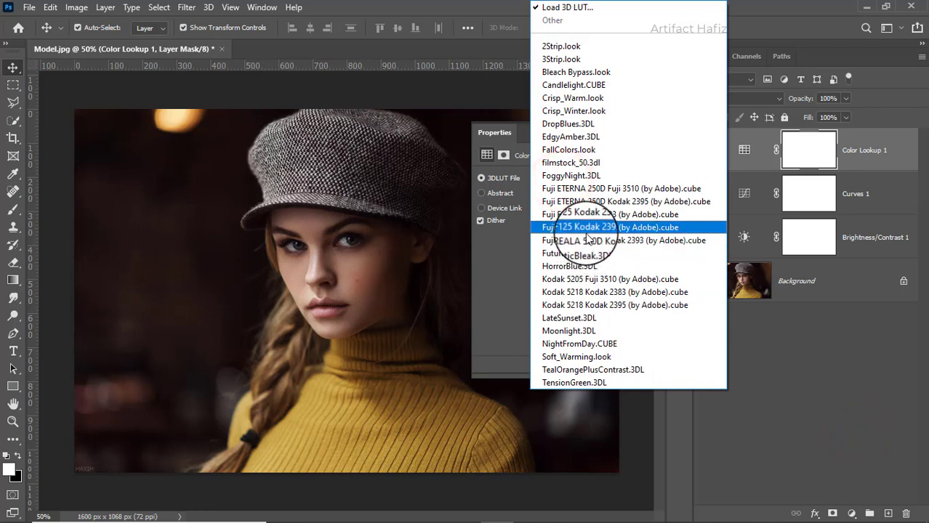
Apply the Fuji F125 Kodak 2395 (by Adobe) 3D LUT to the Color Lookup layer and lower its opacity to 16%.
{"action": "left_click", "coordinate": [585, 227]}
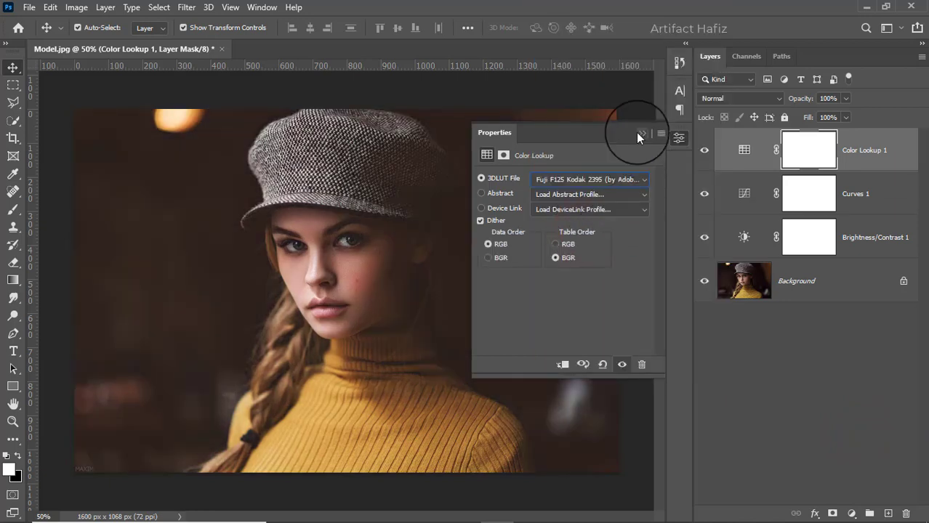
{"action": "left_click", "coordinate": [640, 133]}
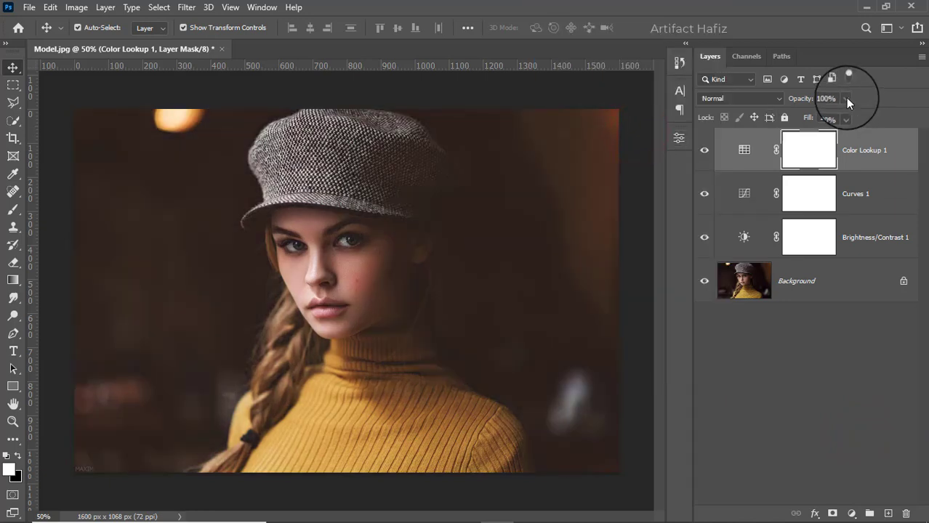
{"action": "left_click_drag", "start_coordinate": [846, 98], "coordinate": [793, 123]}
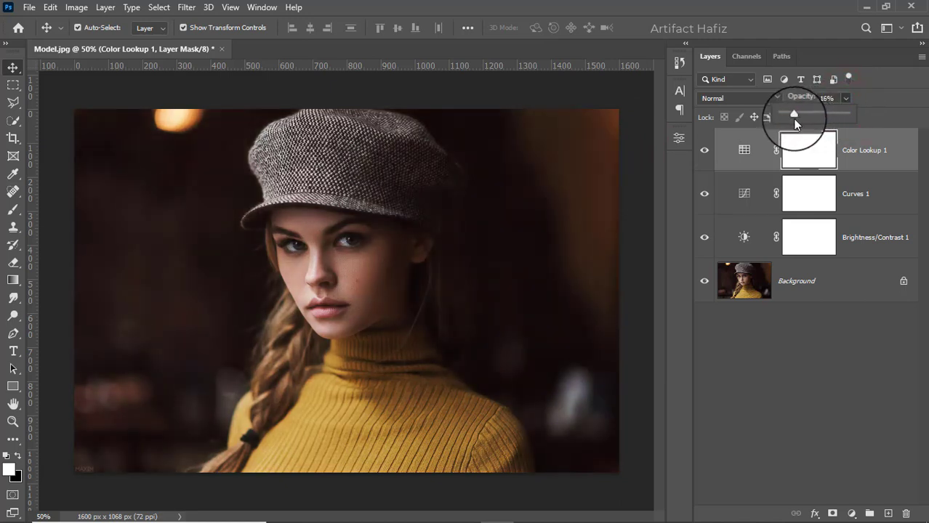
{"action": "left_click", "coordinate": [866, 156]}
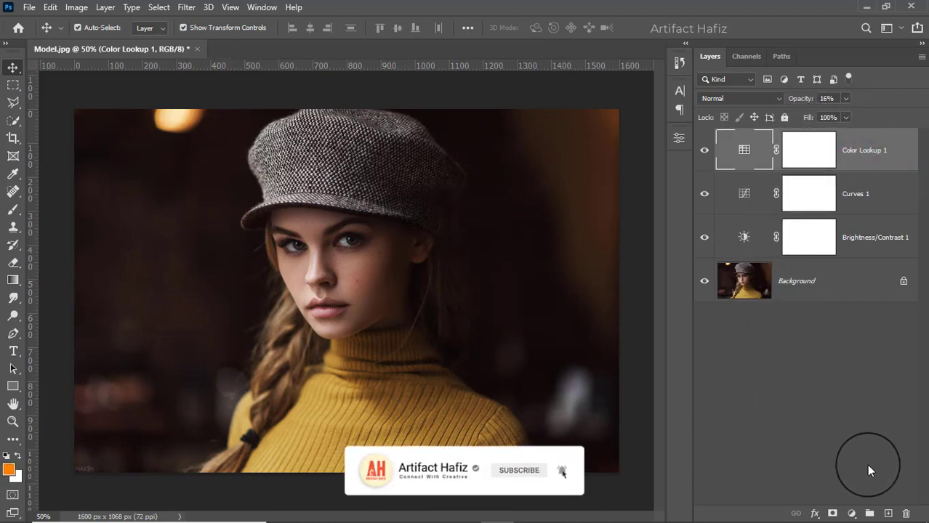
Add a new empty layer above Color Lookup 1 and choose a 700 px Soft Round brush at 0% hardness and 100% opacity.
{"action": "left_click", "coordinate": [887, 513]}
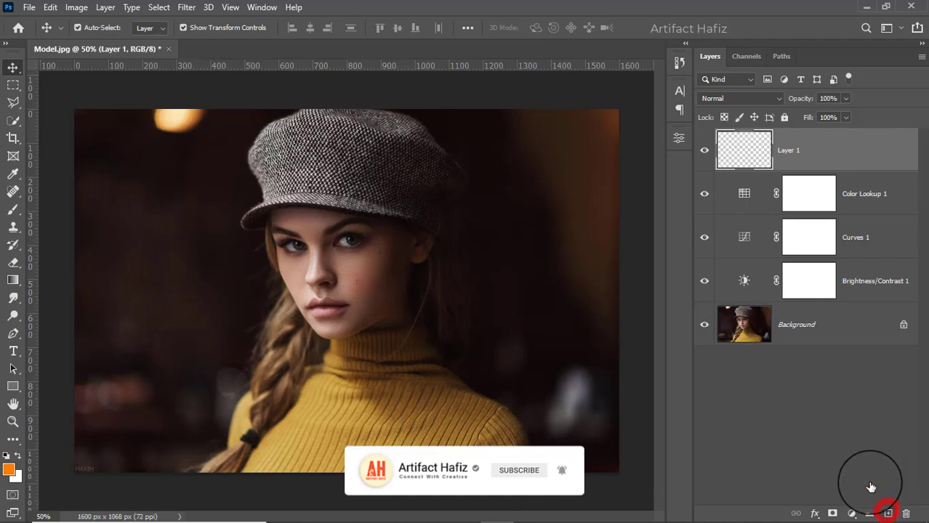
{"action": "left_click", "coordinate": [13, 211]}
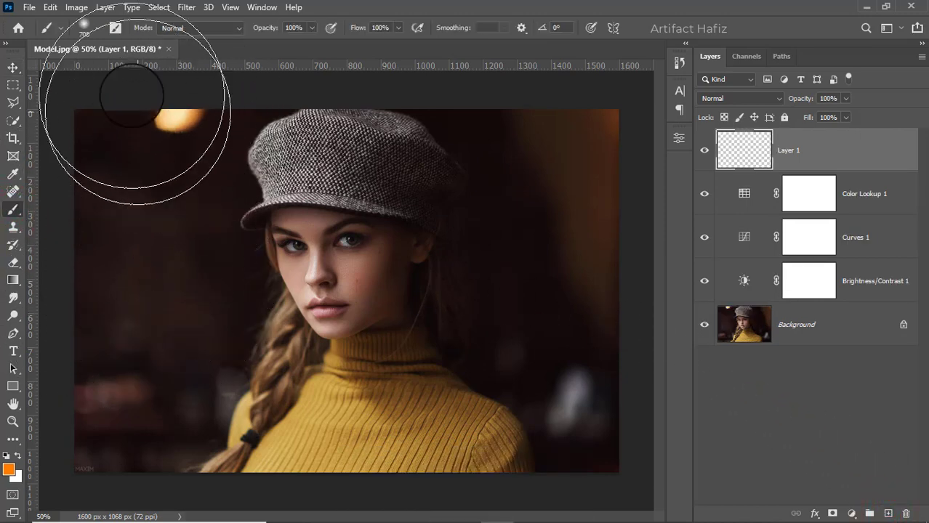
{"action": "left_click", "coordinate": [99, 29]}
{"action": "left_click", "coordinate": [83, 206]}
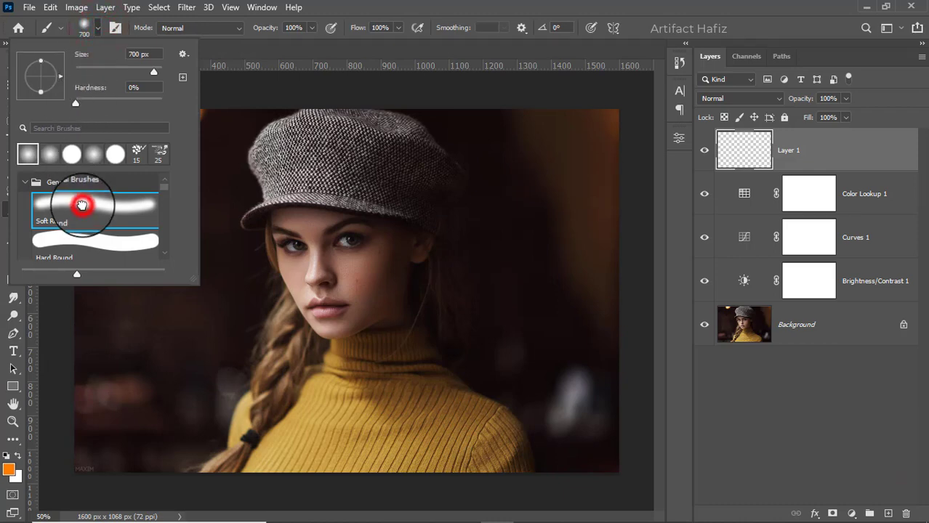
{"action": "left_click", "coordinate": [313, 30]}
Use foreground colour ff7e00 and paint a single soft orange dab over the model's face on Layer 1.
{"action": "left_click", "coordinate": [9, 470]}
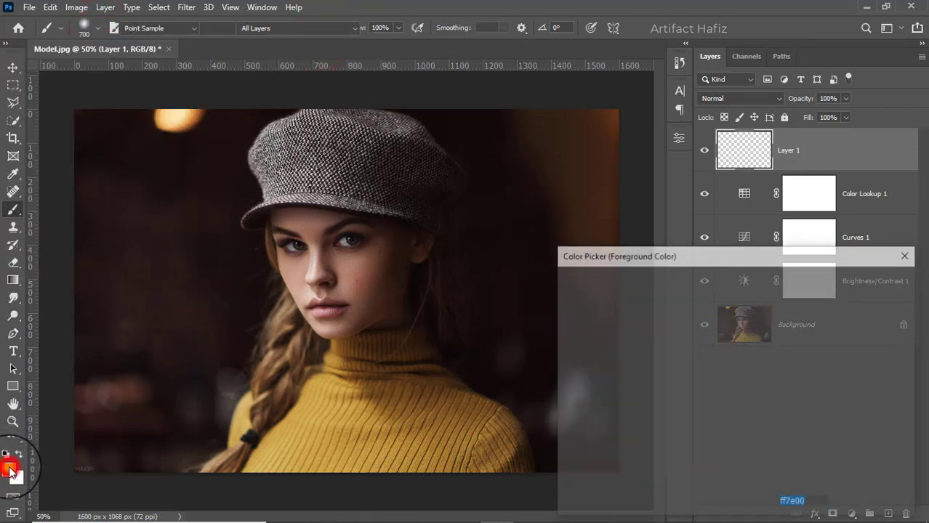
{"action": "left_click_drag", "start_coordinate": [707, 303], "coordinate": [749, 279]}
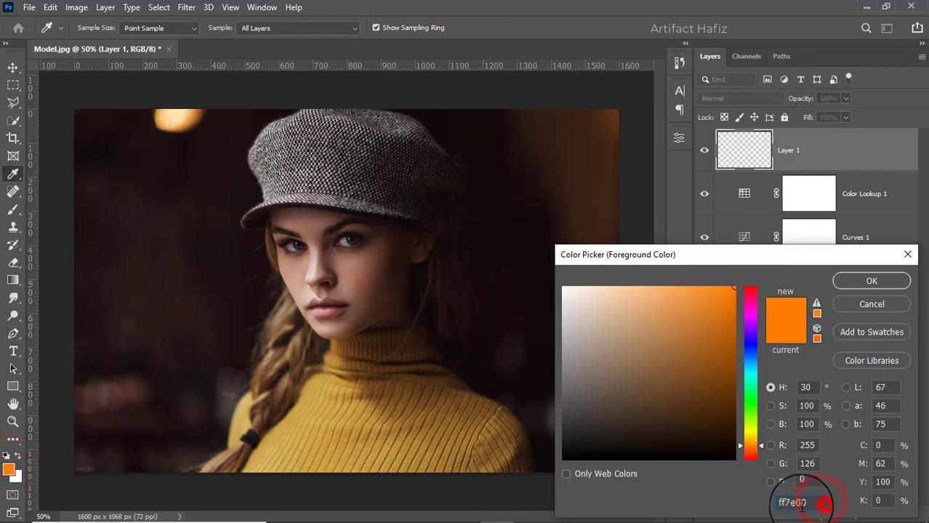
{"action": "double_click", "coordinate": [807, 503]}
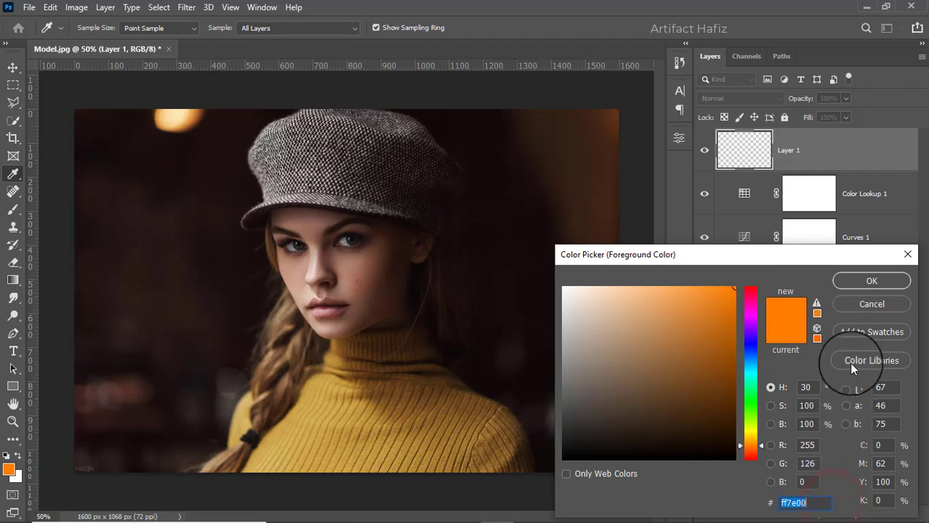
{"action": "left_click", "coordinate": [849, 280]}
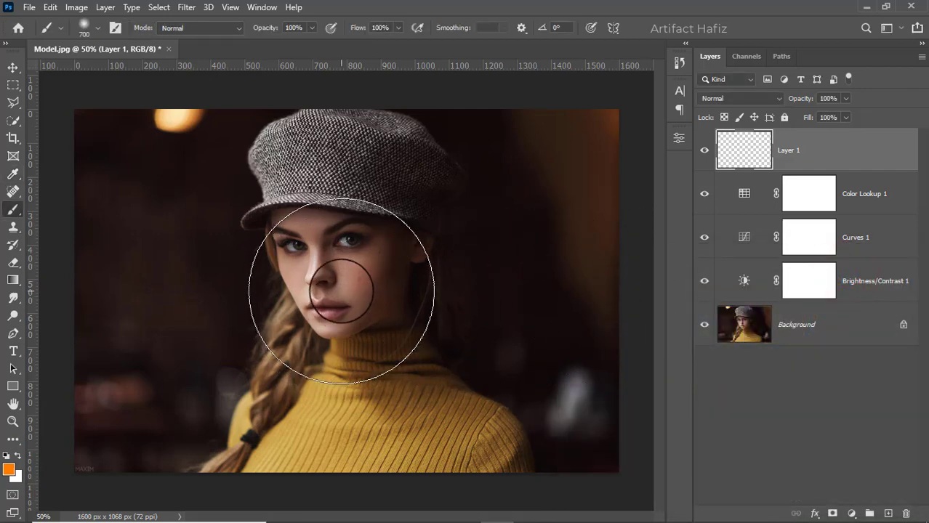
{"action": "left_click", "coordinate": [337, 291]}
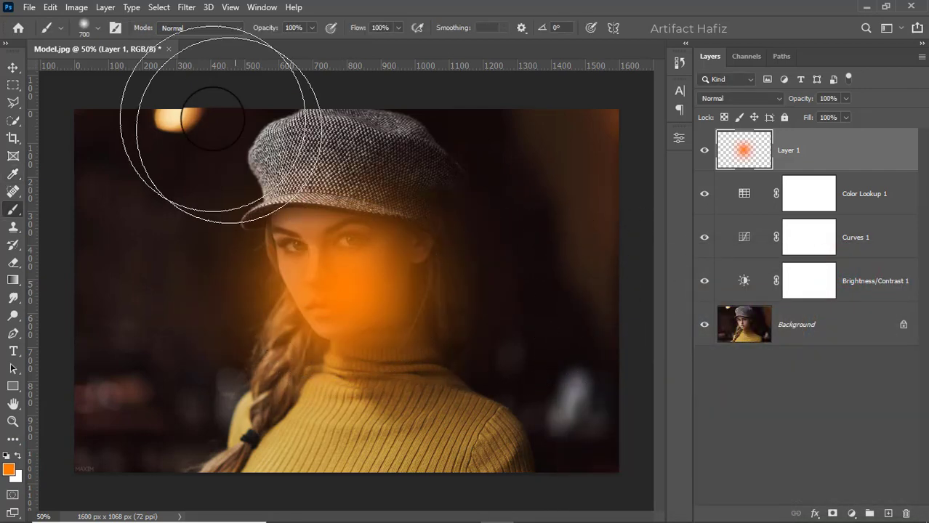
Switch to the Move tool with transform controls shown and set Layer 1's blend mode to Screen.
{"action": "left_click", "coordinate": [12, 67]}
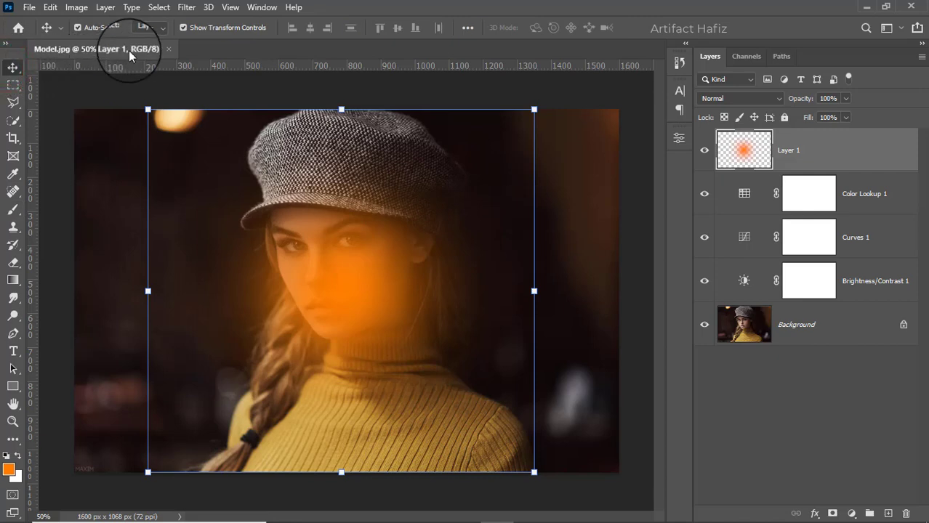
{"action": "left_click", "coordinate": [183, 28]}
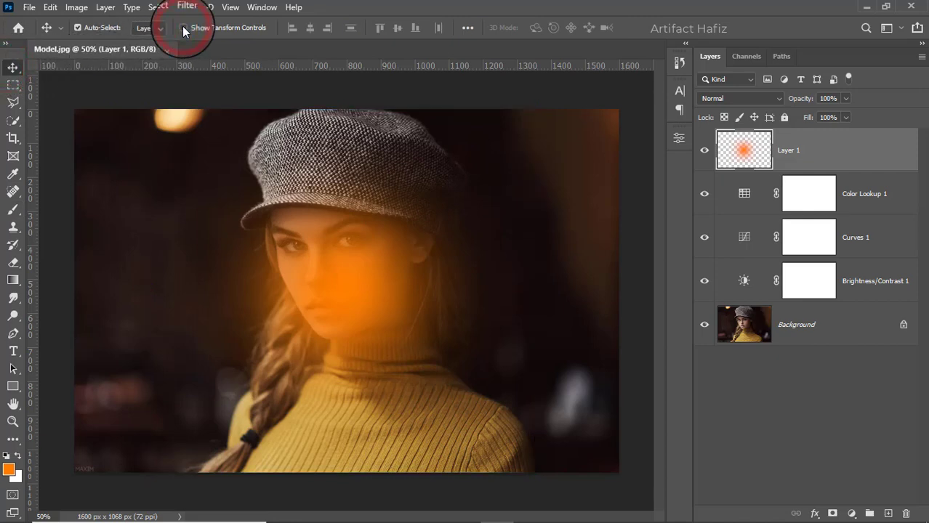
{"action": "left_click", "coordinate": [182, 28]}
{"action": "left_click", "coordinate": [712, 98]}
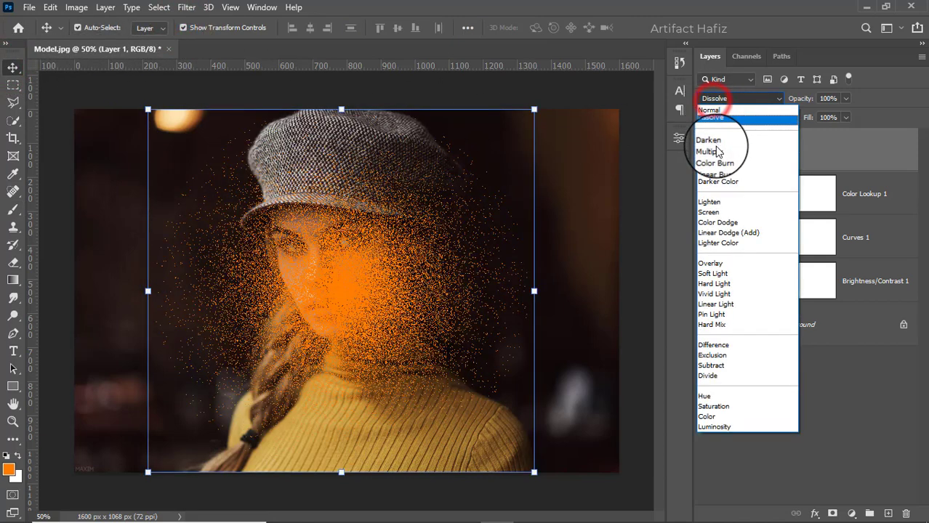
{"action": "left_click", "coordinate": [709, 211]}
Move the orange glow over the lamp in the photo's upper-left corner and scale it to about 198%, centred near X 323.5, Y 70 px.
{"action": "left_click_drag", "start_coordinate": [335, 280], "coordinate": [181, 118]}
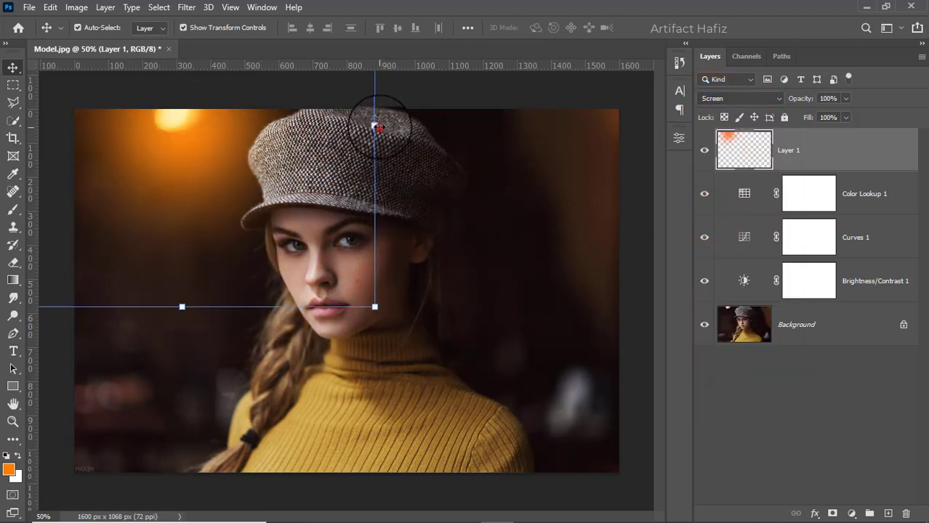
{"action": "left_click_drag", "start_coordinate": [375, 128], "coordinate": [705, 208]}
{"action": "left_click_drag", "start_coordinate": [520, 187], "coordinate": [398, 187]}
{"action": "left_click_drag", "start_coordinate": [221, 454], "coordinate": [221, 506]}
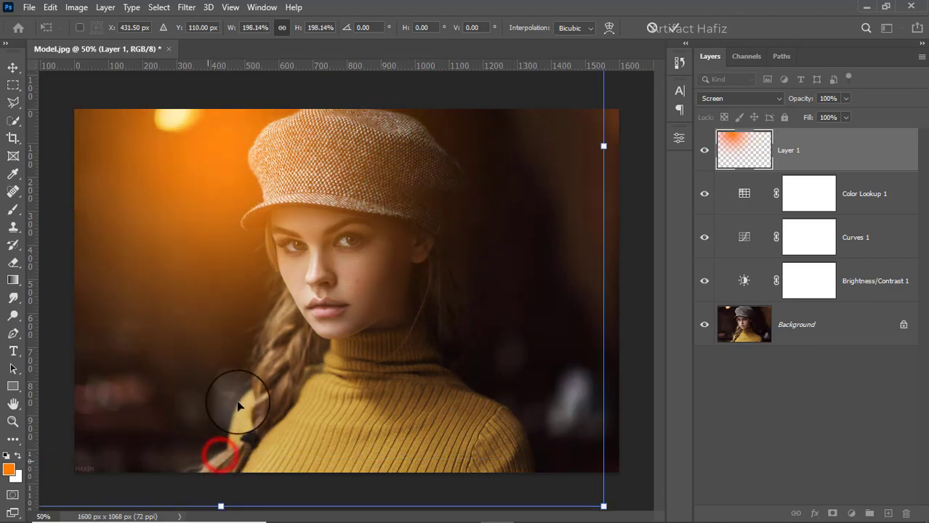
{"action": "left_click_drag", "start_coordinate": [233, 402], "coordinate": [194, 387]}
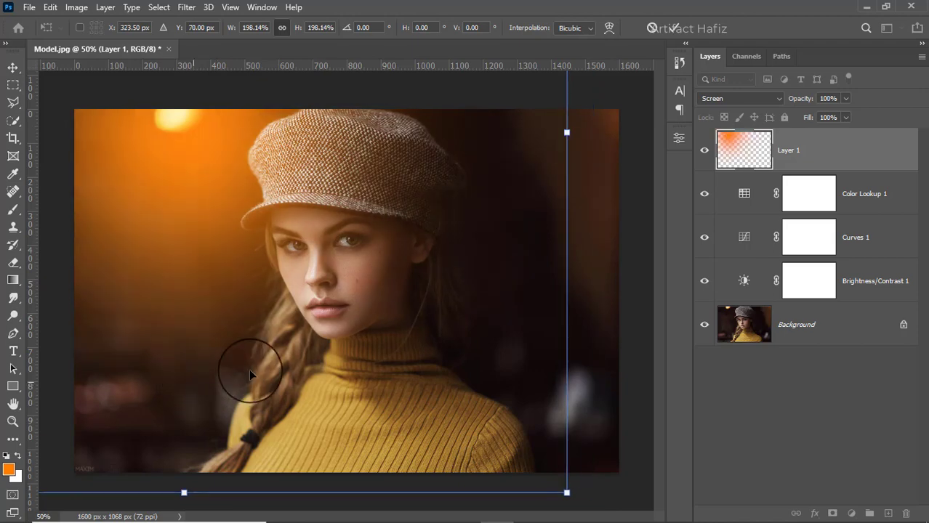
{"action": "left_click", "coordinate": [675, 30]}
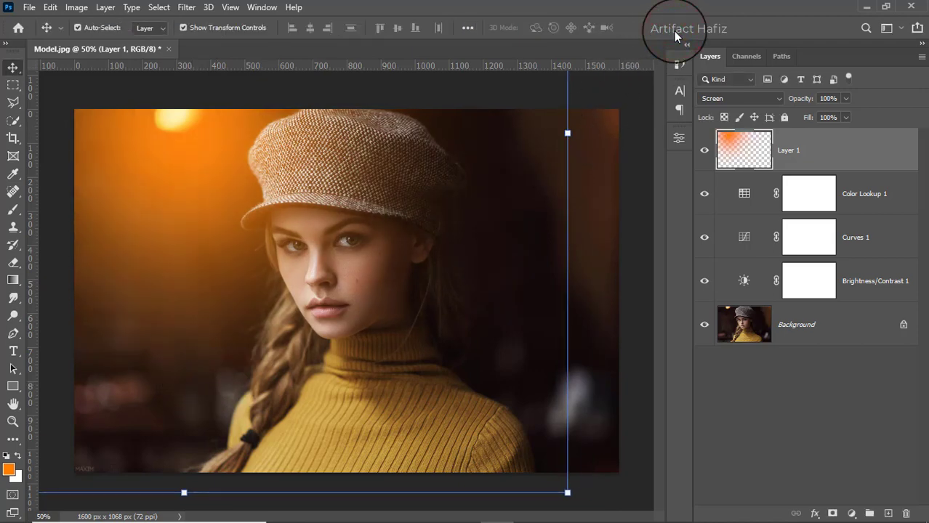
Add a Levels adjustment layer above the glow and set its midtone value to 1.32.
{"action": "left_click", "coordinate": [852, 514]}
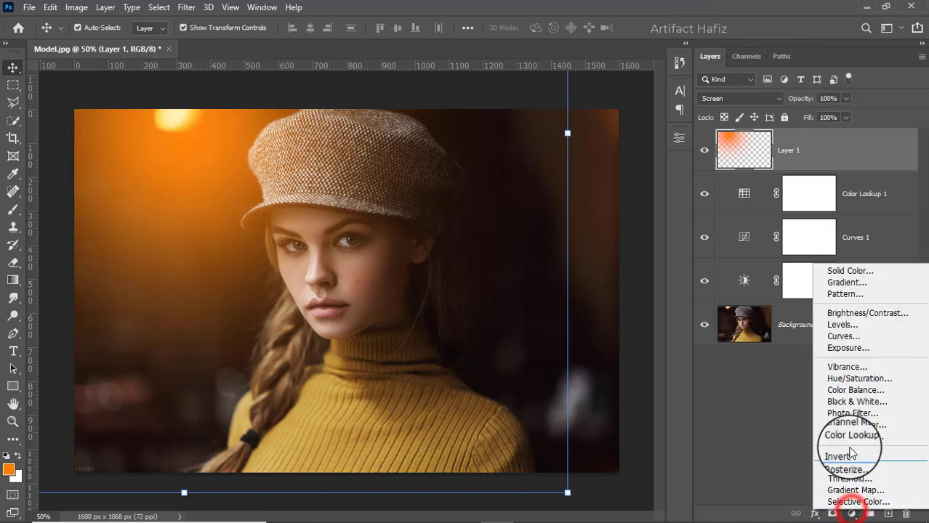
{"action": "left_click", "coordinate": [835, 329]}
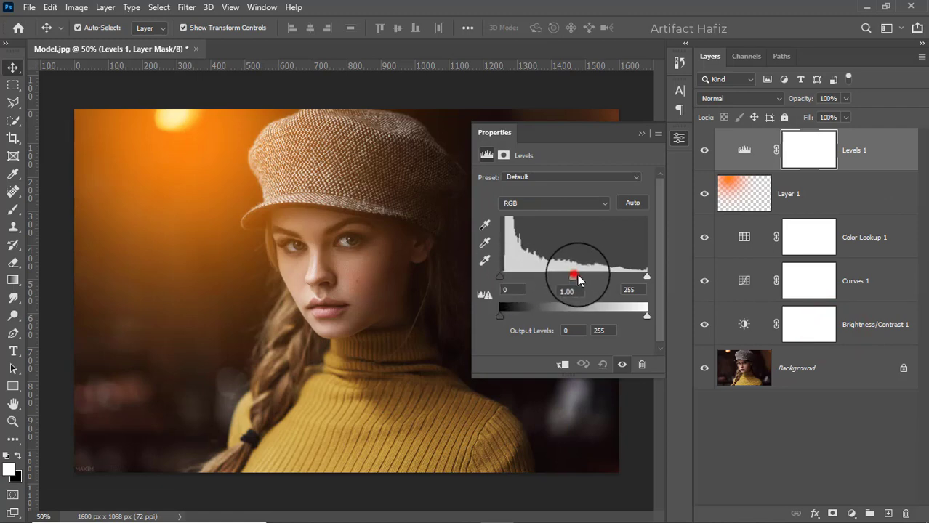
{"action": "left_click_drag", "start_coordinate": [578, 279], "coordinate": [558, 281]}
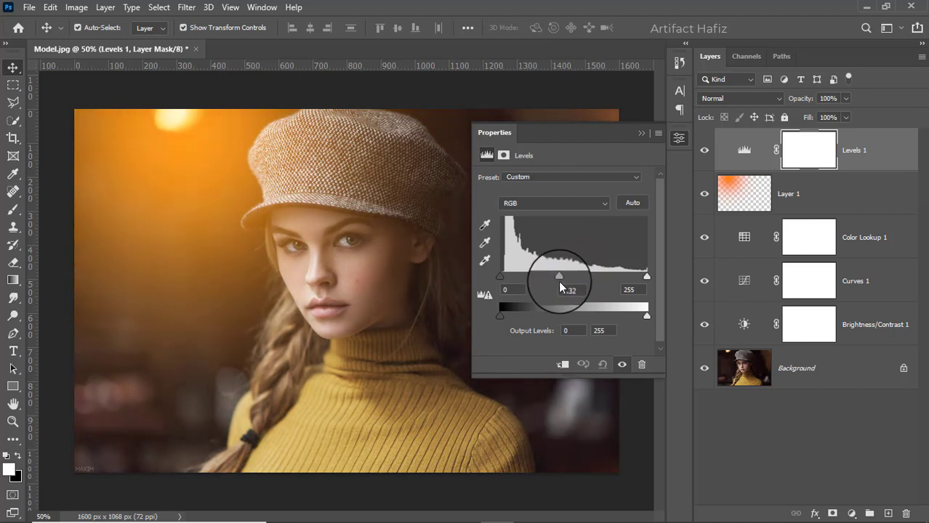
{"action": "left_click", "coordinate": [641, 133]}
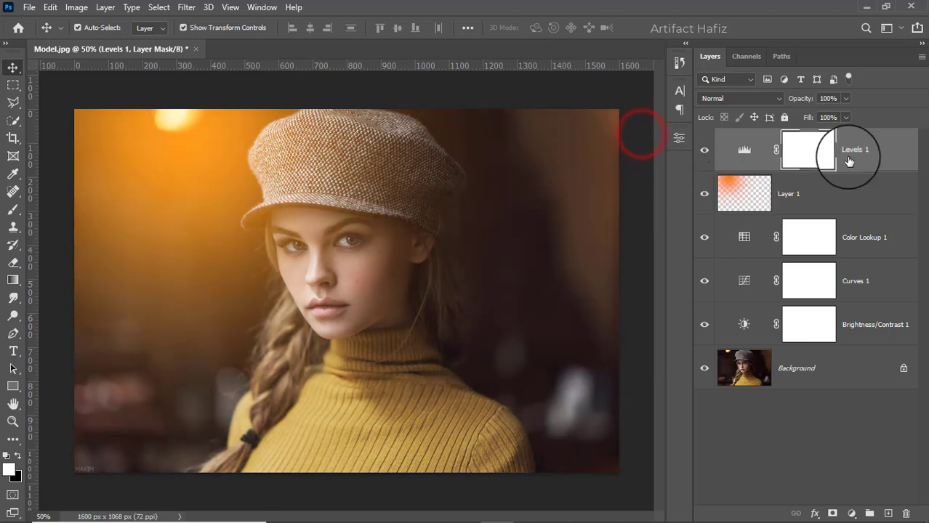
Stamp all visible layers into a new layer above Levels 1 and convert it for smart filters.
{"action": "left_click", "coordinate": [866, 149]}
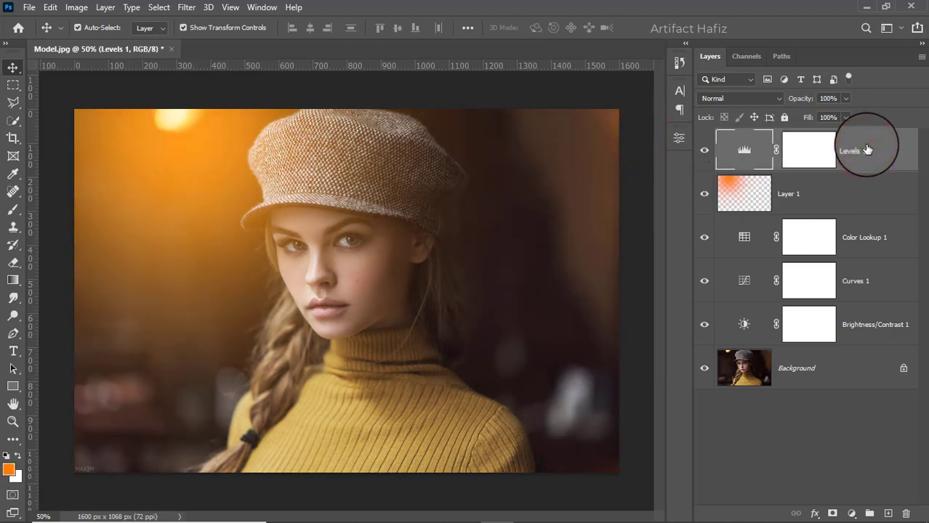
{"action": "key", "text": "ctrl+alt+shift+e"}
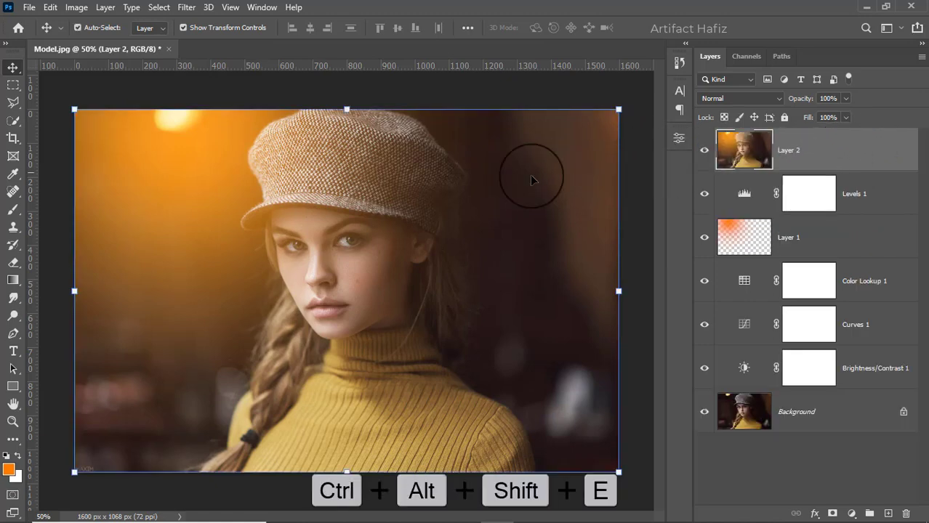
{"action": "left_click", "coordinate": [182, 7]}
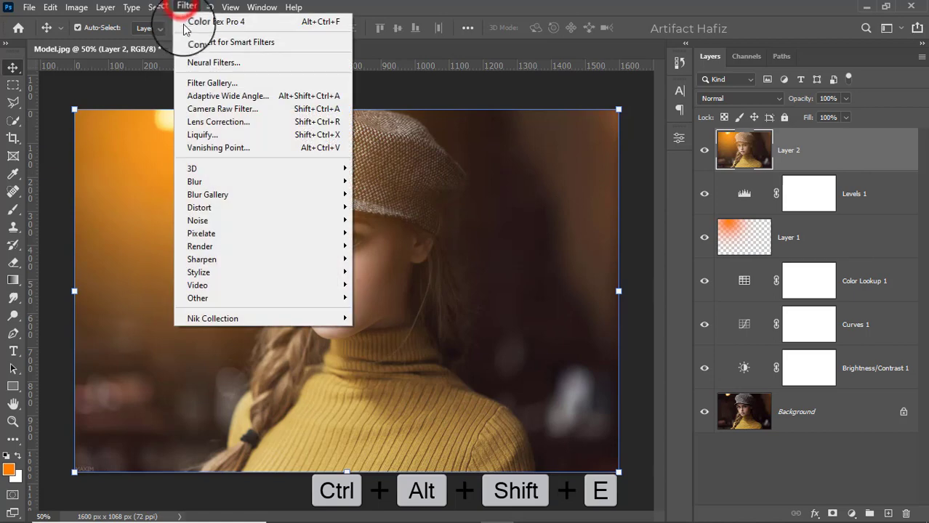
{"action": "left_click", "coordinate": [191, 42]}
Open the Camera Raw filter and set Exposure -0.15, Contrast +5, Highlights -23, Shadows -28, Whites +32 and Blacks +9.
{"action": "left_click", "coordinate": [182, 8]}
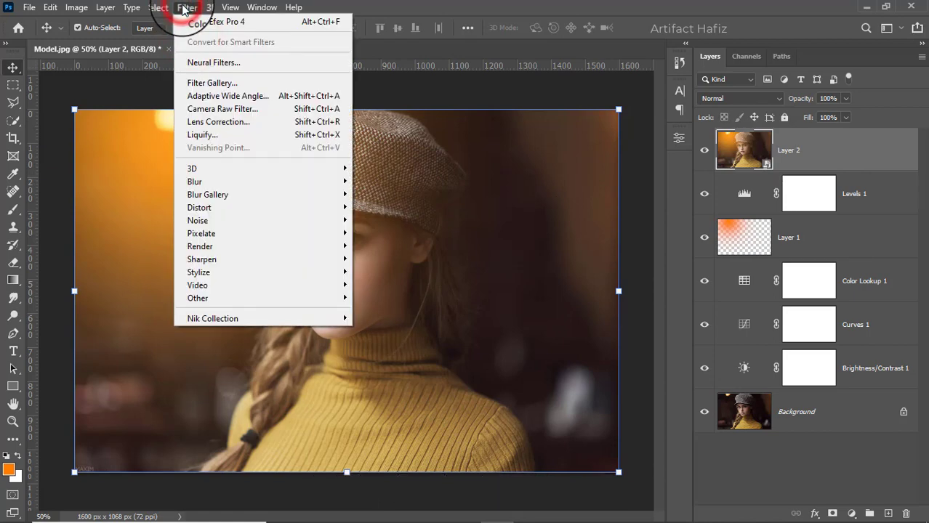
{"action": "left_click", "coordinate": [224, 110]}
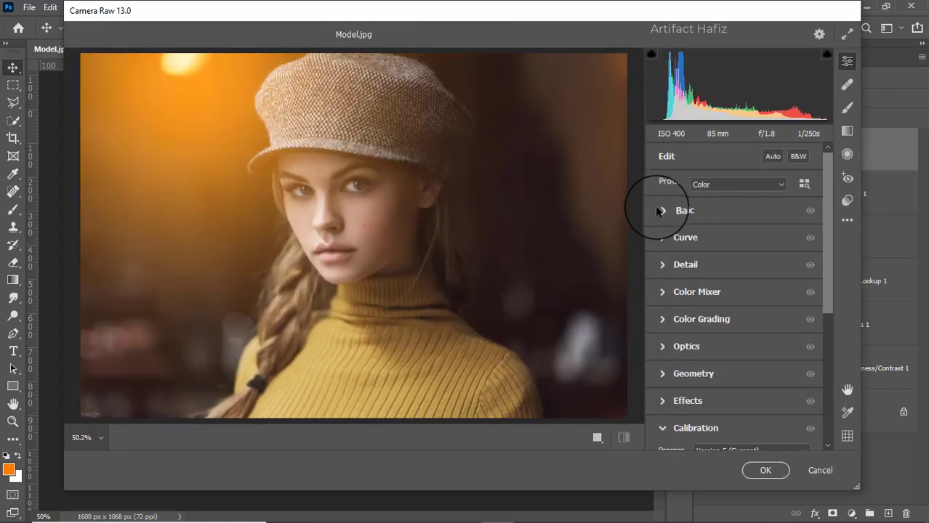
{"action": "left_click", "coordinate": [661, 211]}
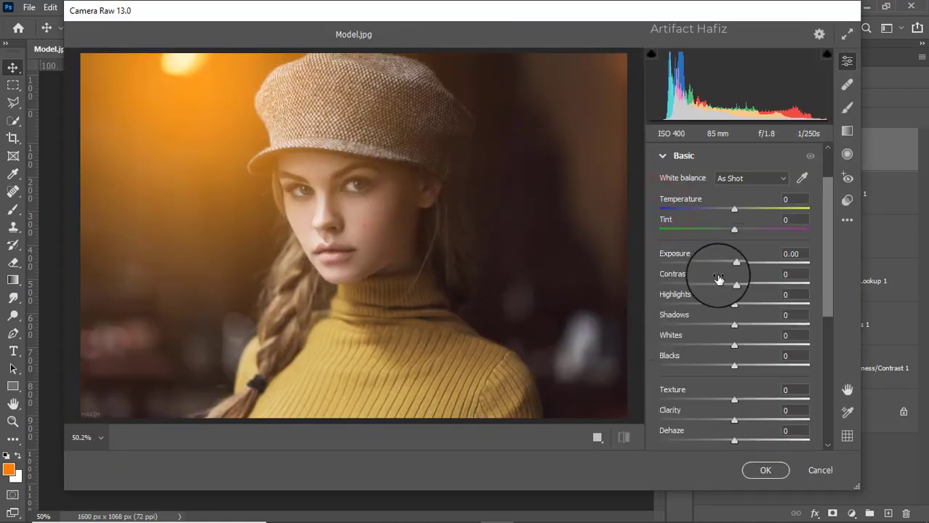
{"action": "left_click_drag", "start_coordinate": [734, 266], "coordinate": [732, 265]}
{"action": "left_click_drag", "start_coordinate": [734, 304], "coordinate": [739, 364]}
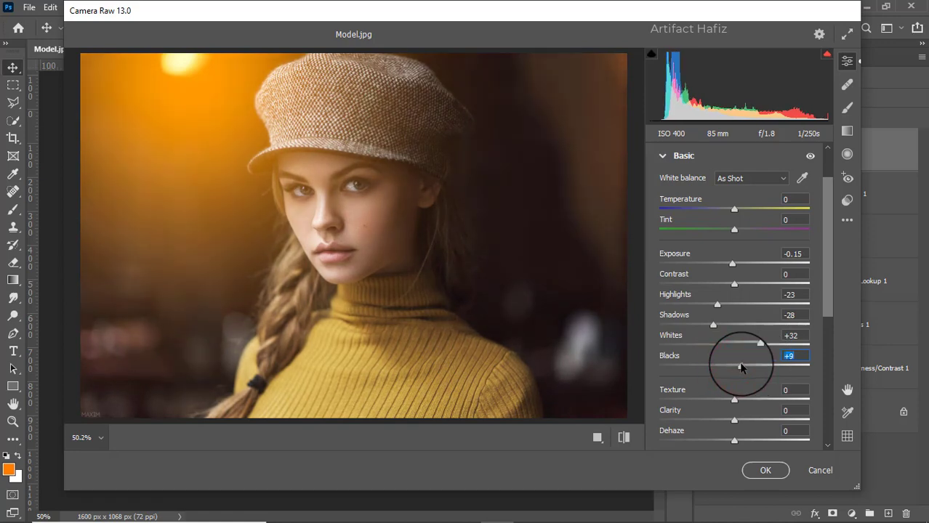
{"action": "left_click_drag", "start_coordinate": [733, 285], "coordinate": [741, 283]}
Set Texture to -5 and Clarity to +5, and lower Exposure to -0.45 in the Basic adjustments.
{"action": "scroll", "coordinate": [737, 293], "scroll_direction": "down", "scroll_amount": 5}
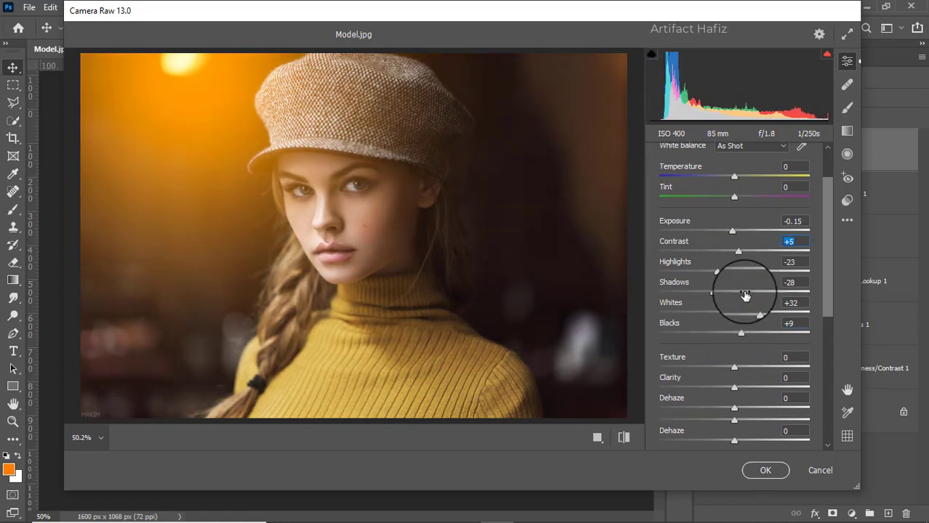
{"action": "left_click_drag", "start_coordinate": [734, 242], "coordinate": [739, 259]}
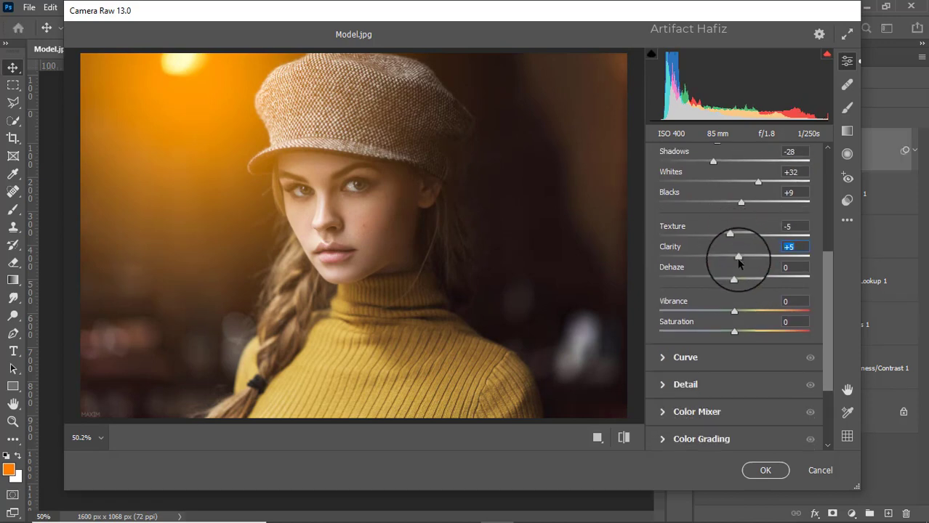
{"action": "scroll", "coordinate": [753, 209], "scroll_direction": "up", "scroll_amount": 3}
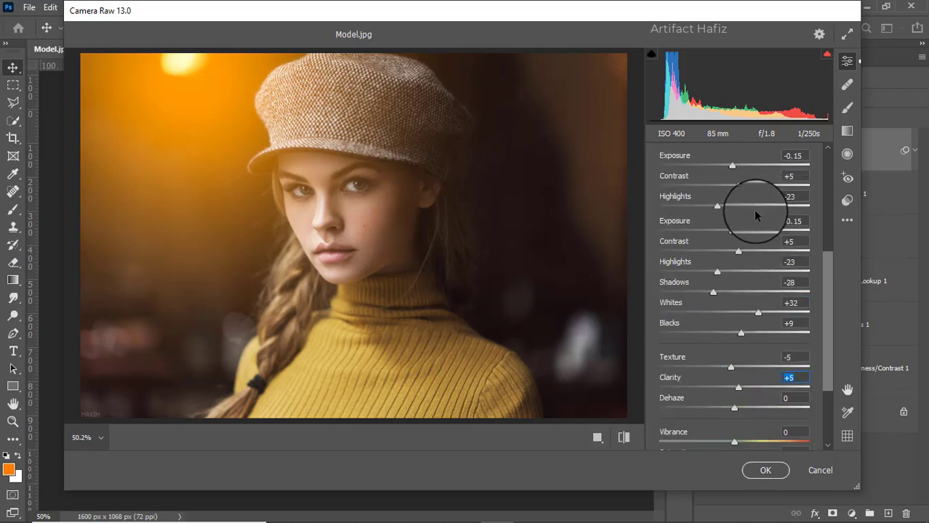
{"action": "left_click_drag", "start_coordinate": [731, 231], "coordinate": [726, 234]}
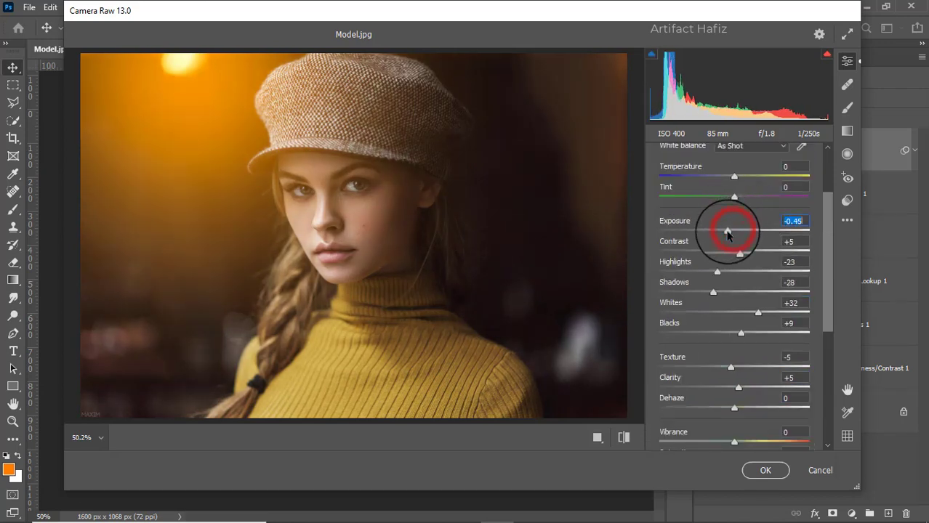
{"action": "scroll", "coordinate": [731, 243], "scroll_direction": "down", "scroll_amount": 3}
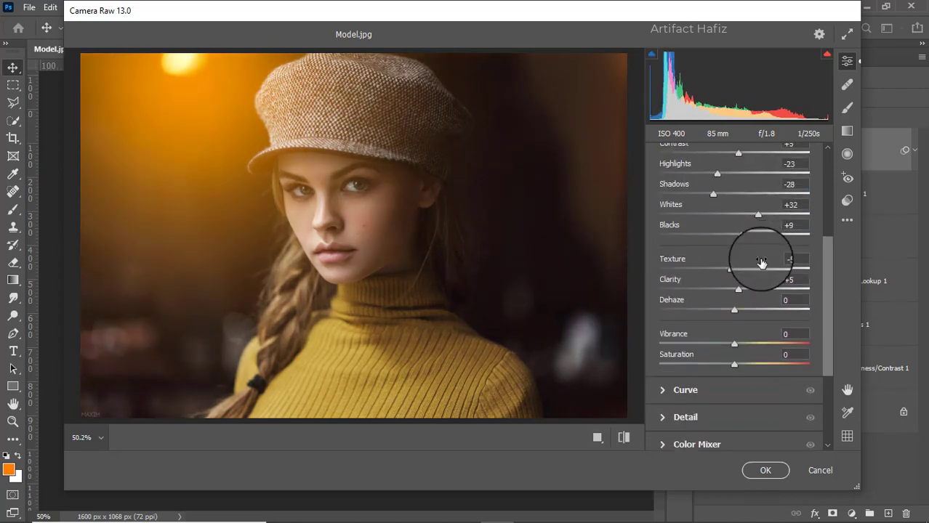
Raise Clarity to +27 and lift the shadows of the blue channel curve with a point at input 52, output 63.
{"action": "left_click_drag", "start_coordinate": [739, 288], "coordinate": [760, 293]}
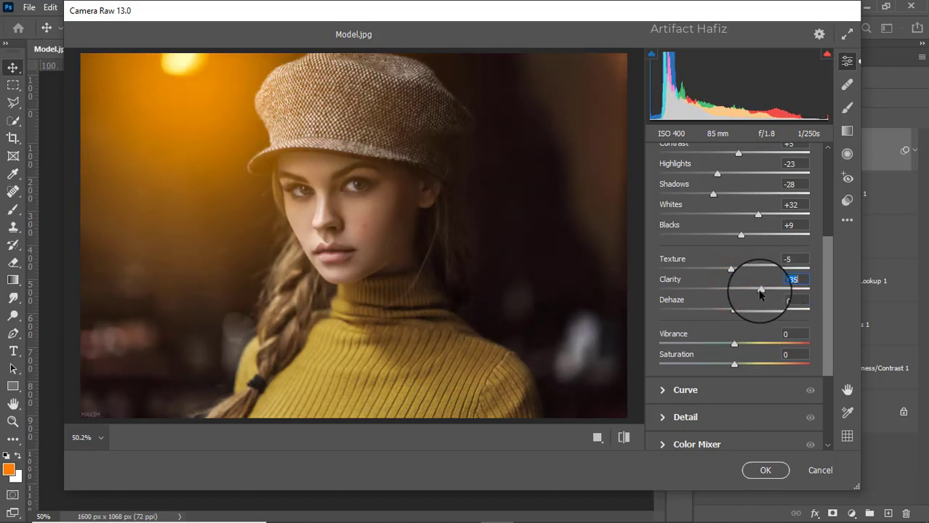
{"action": "scroll", "coordinate": [717, 283], "scroll_direction": "down", "scroll_amount": 3}
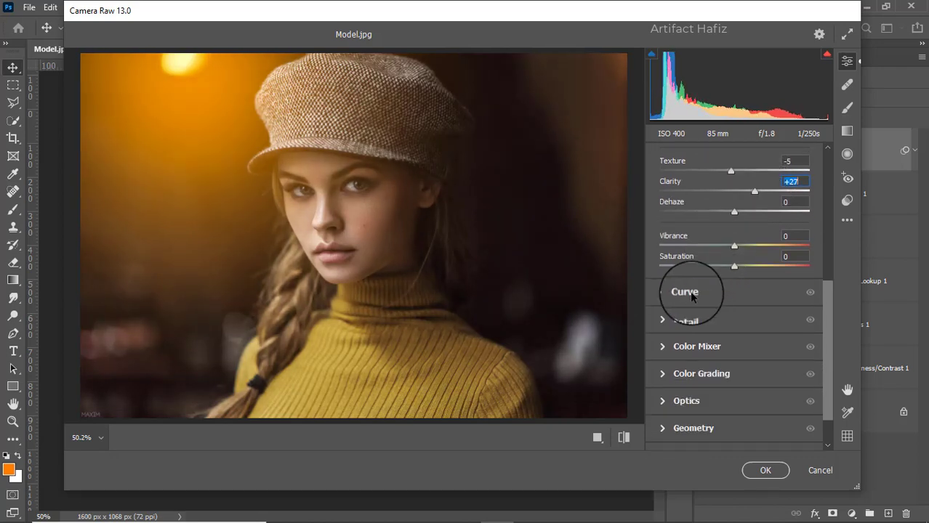
{"action": "left_click", "coordinate": [690, 292]}
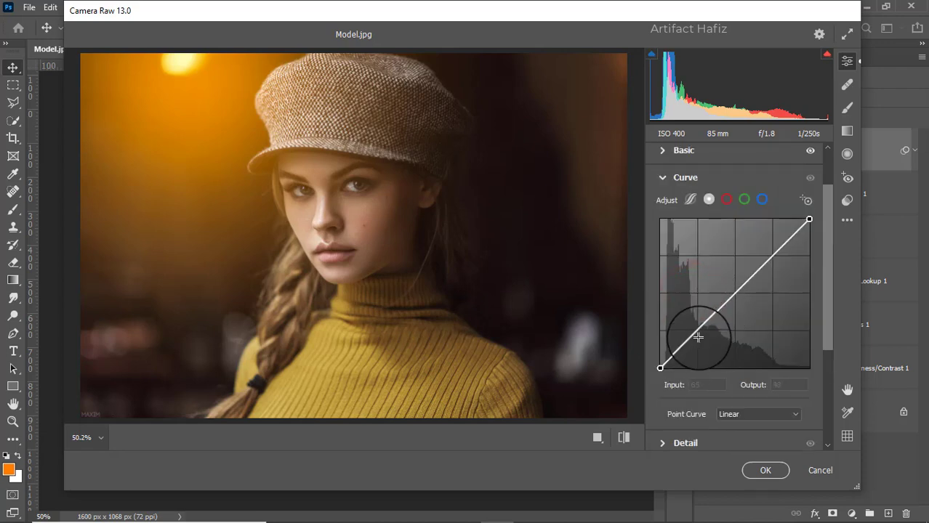
{"action": "left_click_drag", "start_coordinate": [657, 369], "coordinate": [660, 368]}
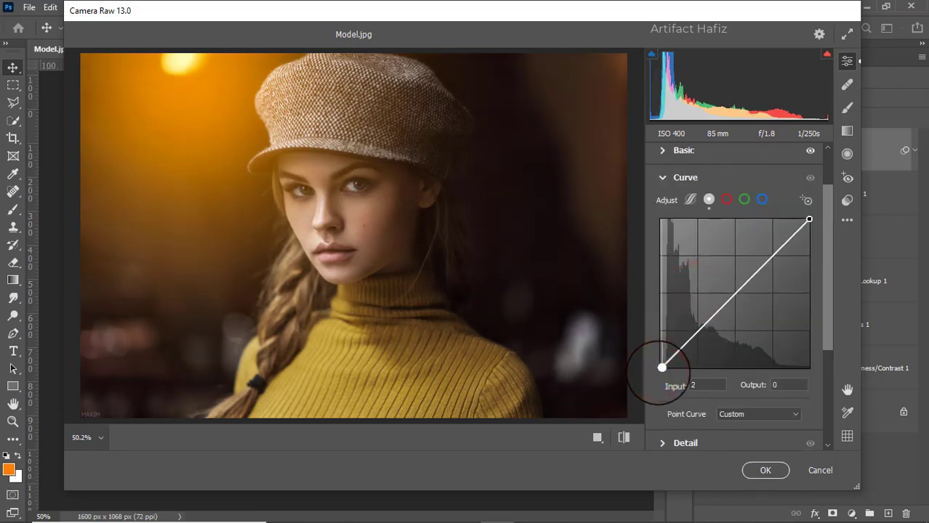
{"action": "left_click", "coordinate": [762, 199]}
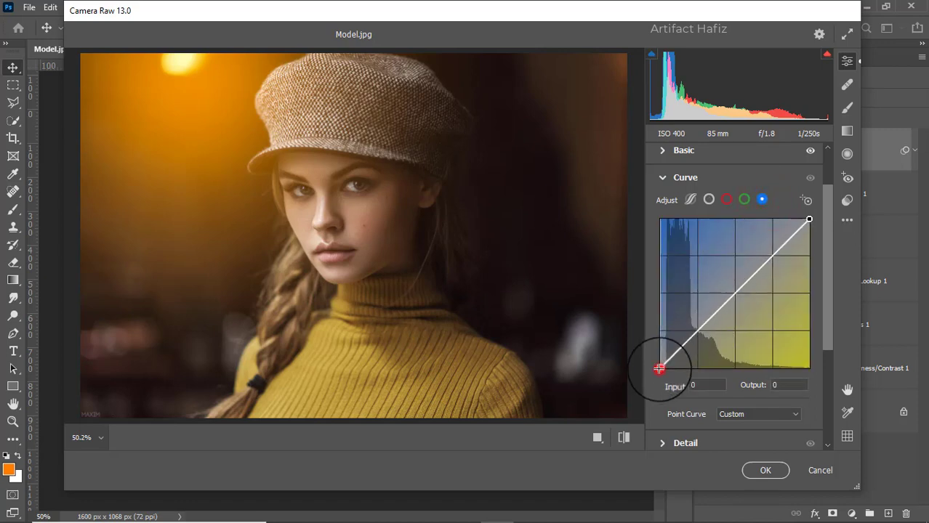
{"action": "mouse_move", "coordinate": [694, 333]}
{"action": "left_mouse_down"}
{"action": "mouse_move", "coordinate": [688, 324]}
{"action": "mouse_move", "coordinate": [690, 332]}
{"action": "left_mouse_up"}
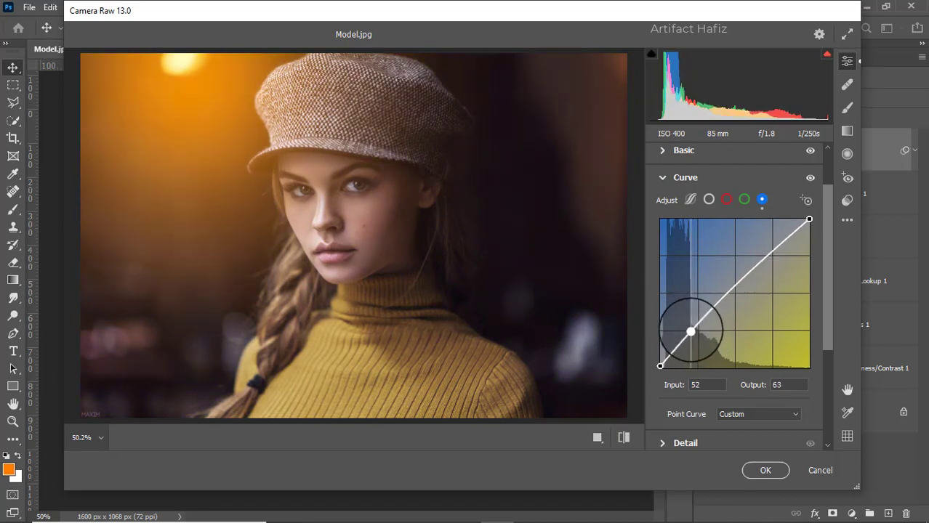
Set Sharpening to 9, Noise Reduction to 7 and Color Noise Reduction to 7 in the Detail adjustments.
{"action": "scroll", "coordinate": [691, 332], "scroll_direction": "down", "scroll_amount": 3}
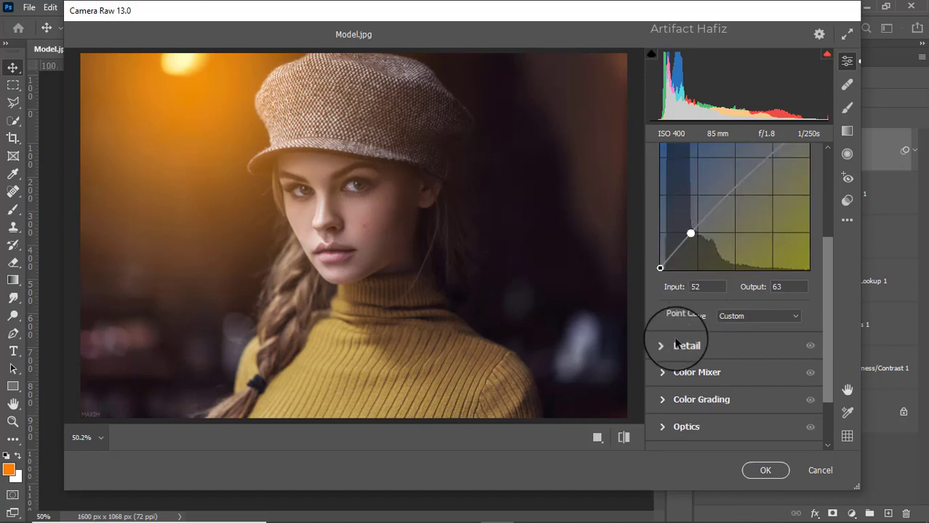
{"action": "left_click", "coordinate": [674, 345]}
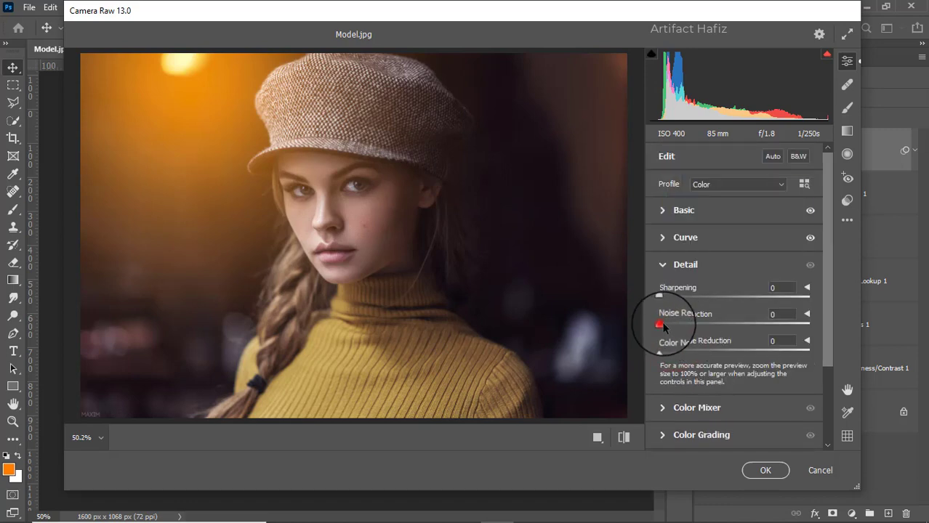
{"action": "left_click_drag", "start_coordinate": [660, 325], "coordinate": [668, 298]}
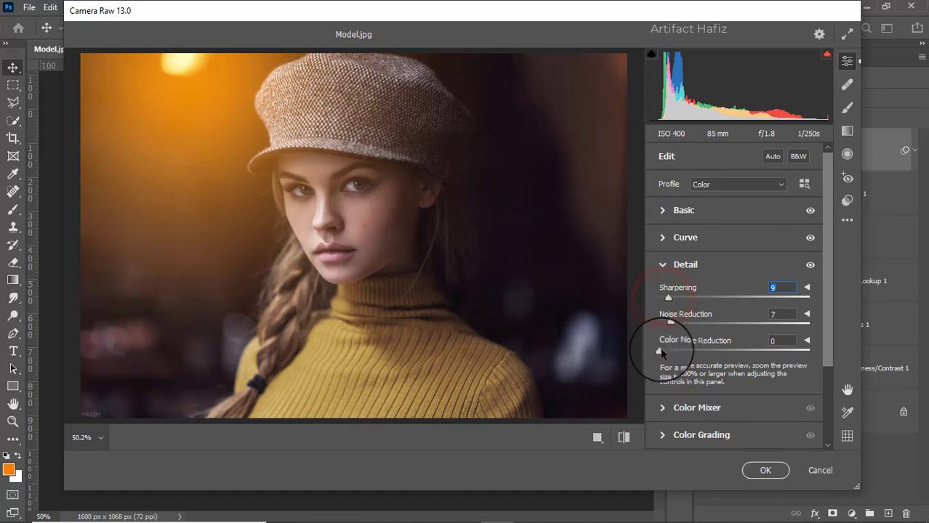
{"action": "mouse_move", "coordinate": [659, 351]}
{"action": "left_mouse_down"}
{"action": "mouse_move", "coordinate": [700, 353]}
{"action": "mouse_move", "coordinate": [673, 354]}
{"action": "left_mouse_up"}
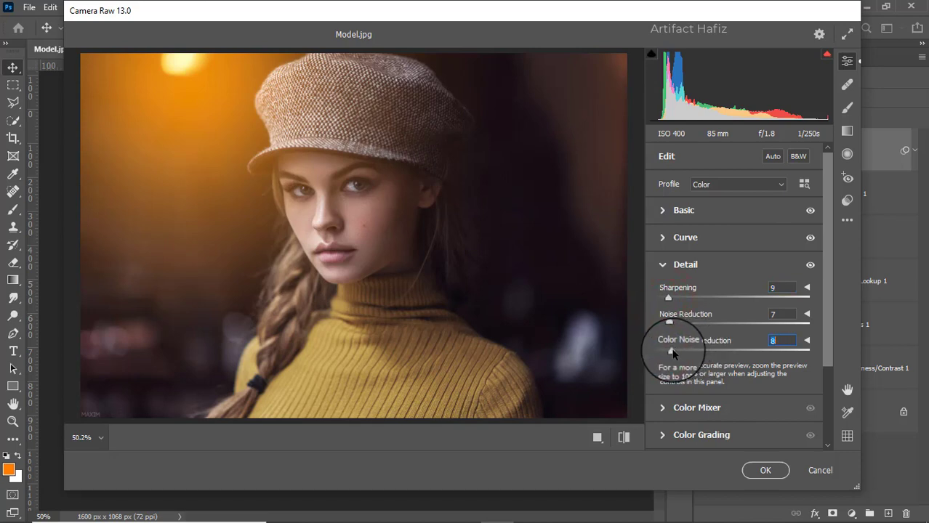
Set the Color Mixer's HSL saturation to Reds +100, Oranges -5, Yellows -32, Greens +15, Aquas +15 and Blues +9.
{"action": "scroll", "coordinate": [679, 320], "scroll_direction": "down", "scroll_amount": 3}
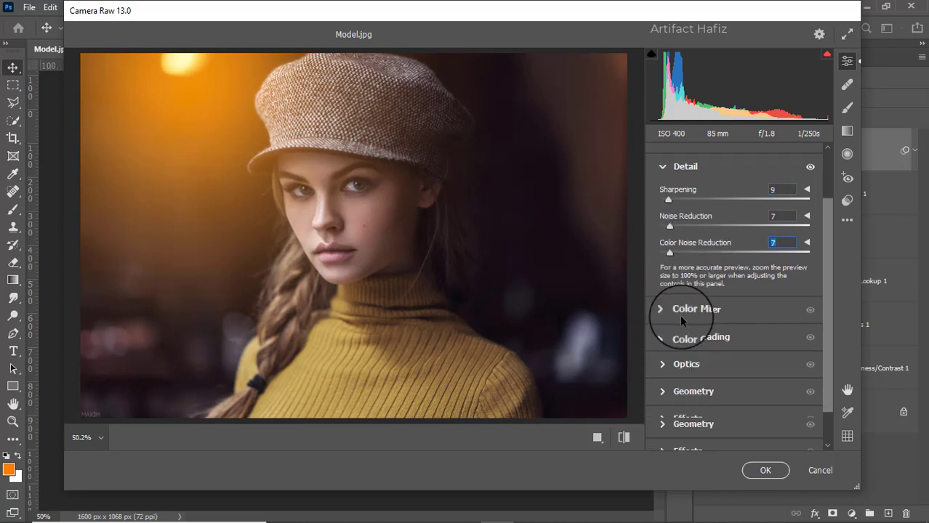
{"action": "left_click", "coordinate": [668, 312]}
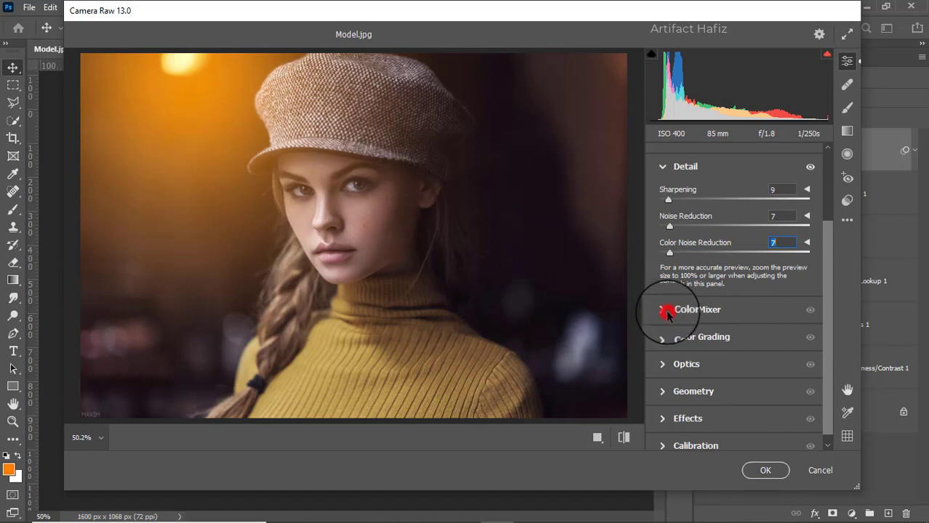
{"action": "left_click", "coordinate": [704, 227]}
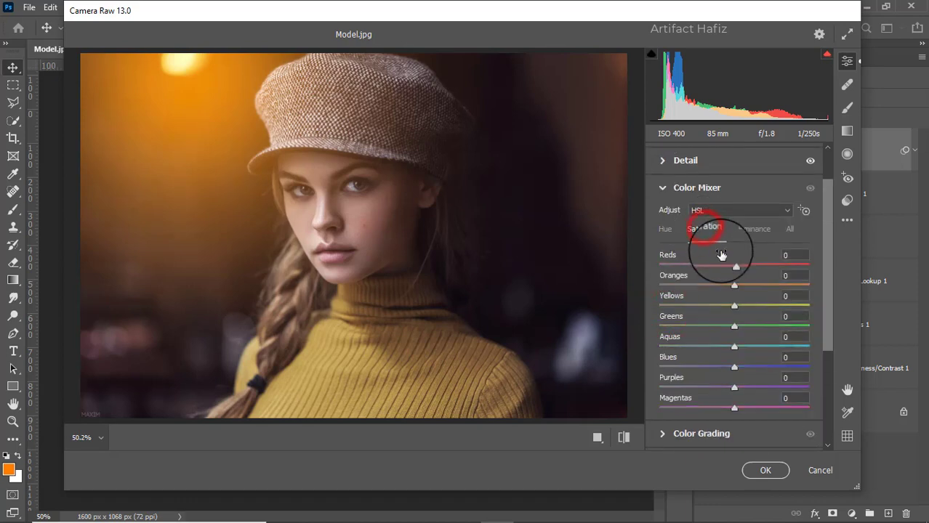
{"action": "left_click_drag", "start_coordinate": [732, 266], "coordinate": [792, 269]}
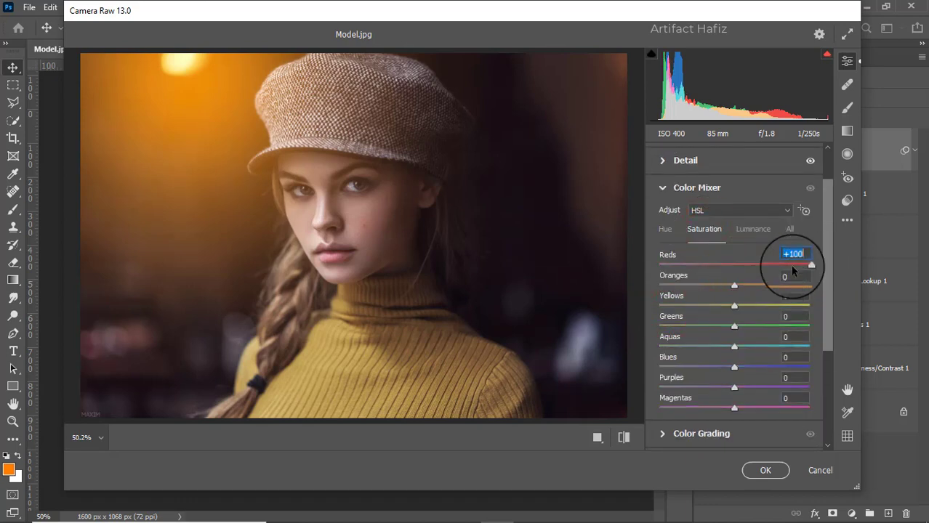
{"action": "left_click_drag", "start_coordinate": [731, 272], "coordinate": [870, 263]}
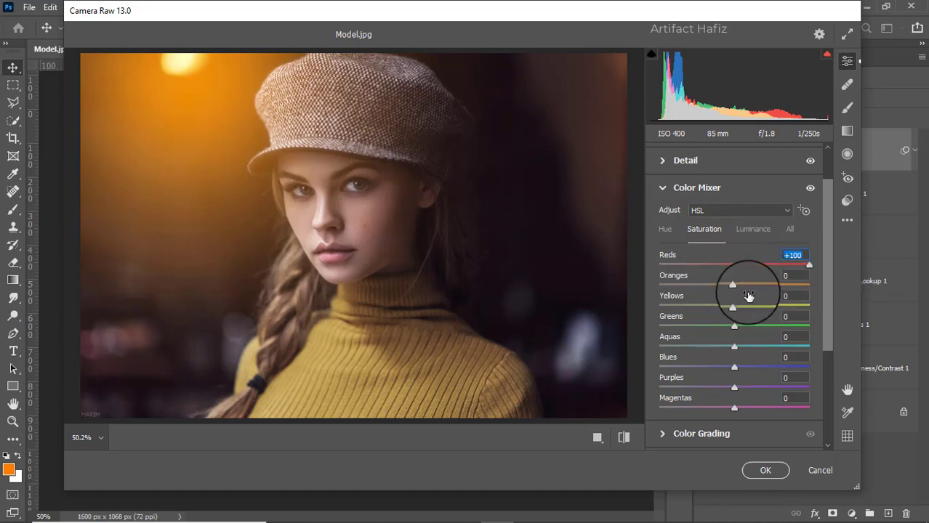
{"action": "left_click_drag", "start_coordinate": [734, 284], "coordinate": [712, 288]}
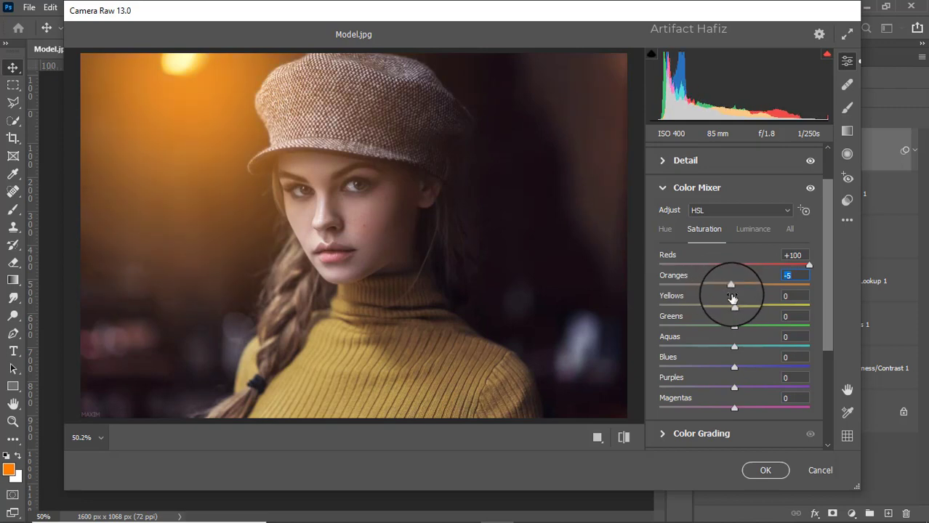
{"action": "left_click_drag", "start_coordinate": [734, 306], "coordinate": [704, 308]}
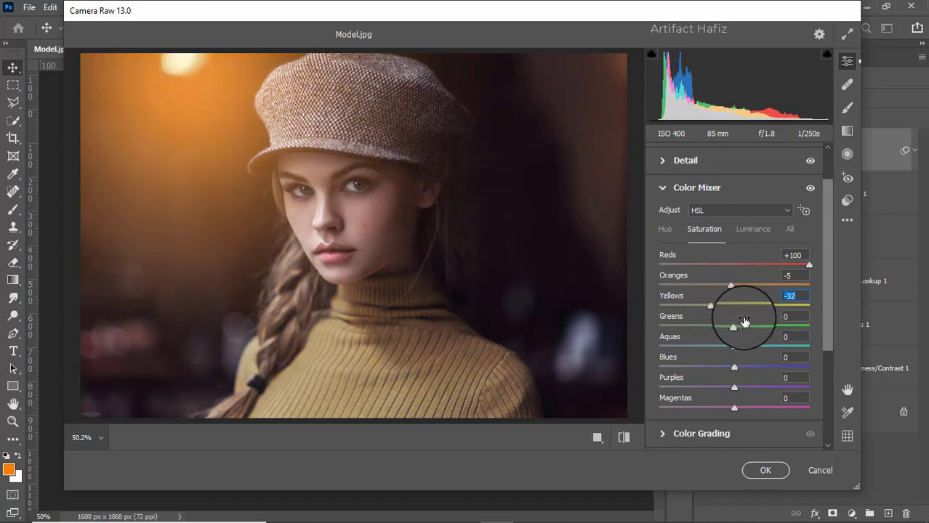
{"action": "left_click_drag", "start_coordinate": [734, 325], "coordinate": [741, 367]}
Set the Color Mixer's HSL luminance to Reds +5, Oranges +3, Yellows +4, Greens +3, Aquas +3 and Blues +6.
{"action": "left_click", "coordinate": [739, 228]}
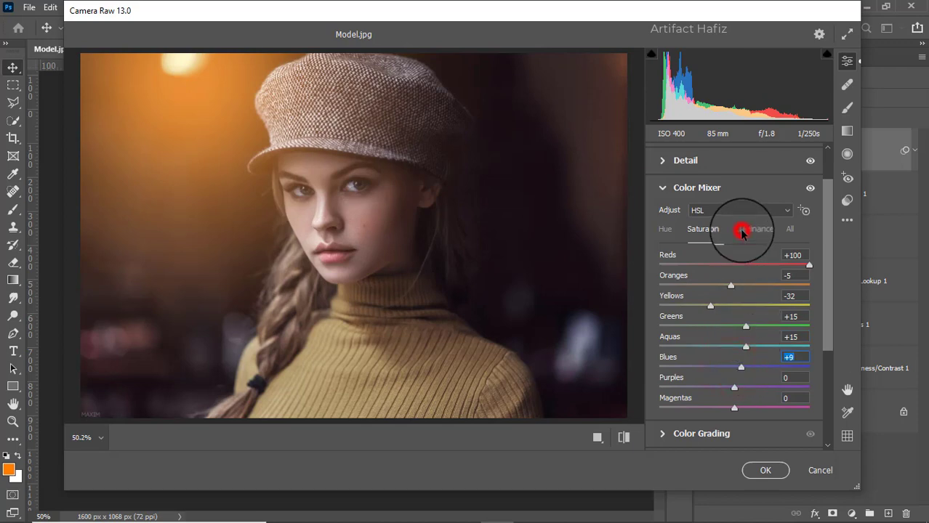
{"action": "mouse_move", "coordinate": [733, 284]}
{"action": "left_mouse_down"}
{"action": "mouse_move", "coordinate": [748, 285]}
{"action": "mouse_move", "coordinate": [735, 284]}
{"action": "mouse_move", "coordinate": [734, 269]}
{"action": "left_mouse_up"}
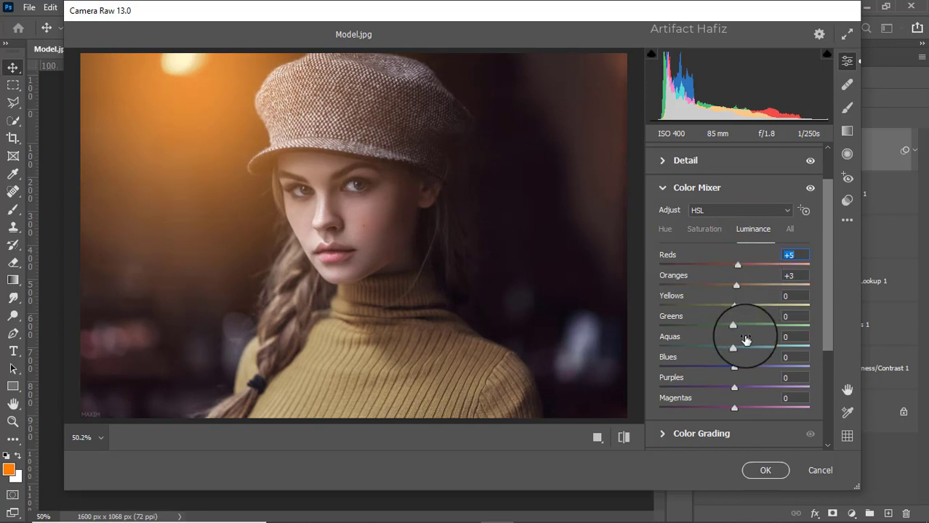
{"action": "left_click_drag", "start_coordinate": [732, 306], "coordinate": [717, 328]}
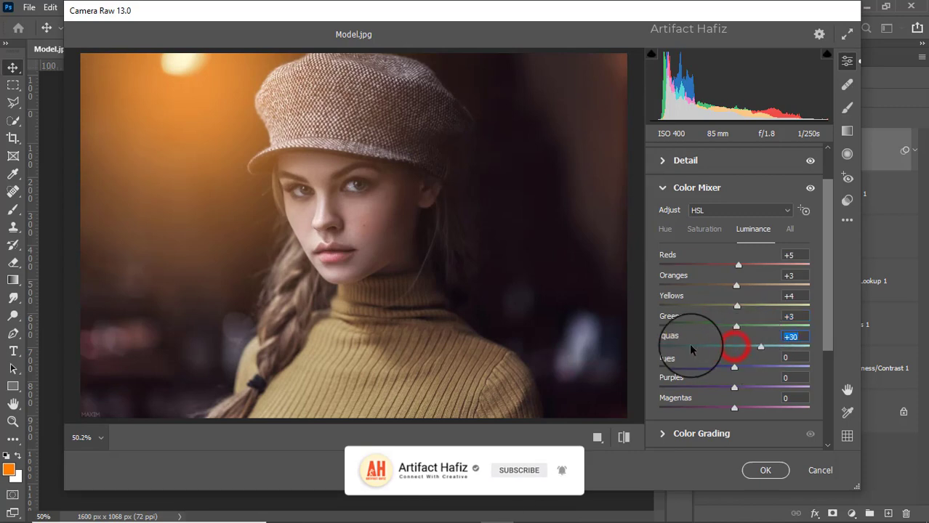
{"action": "left_click_drag", "start_coordinate": [691, 349], "coordinate": [739, 367]}
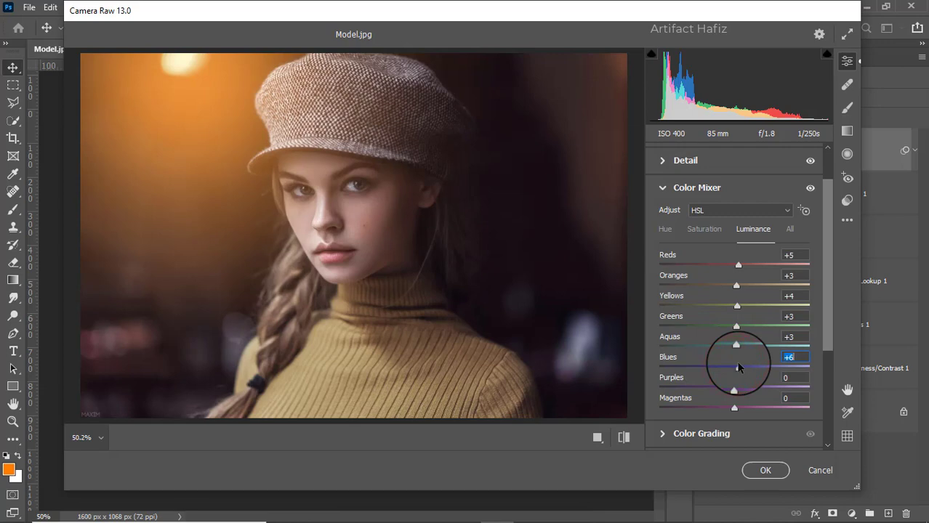
Shift the Color Mixer's HSL hue to Aquas -15 and Blues -65.
{"action": "left_click", "coordinate": [665, 229]}
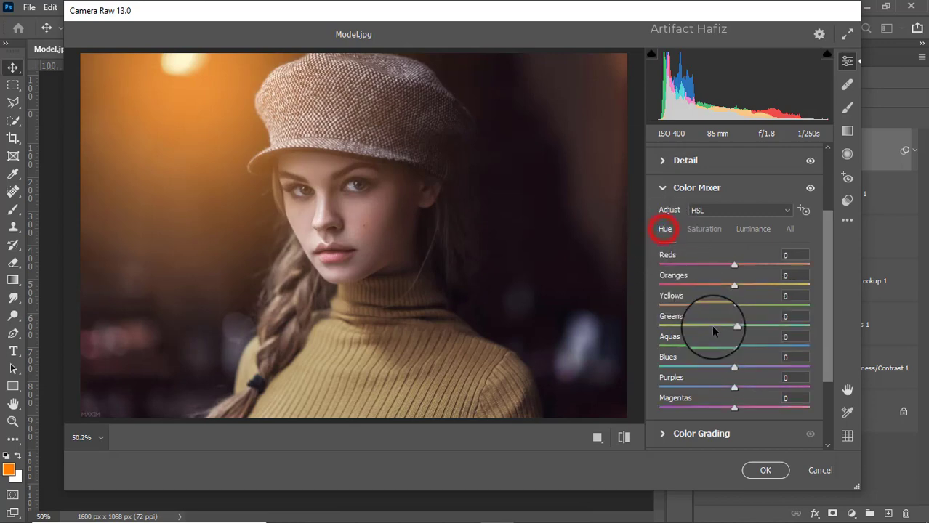
{"action": "left_click_drag", "start_coordinate": [734, 343], "coordinate": [660, 367]}
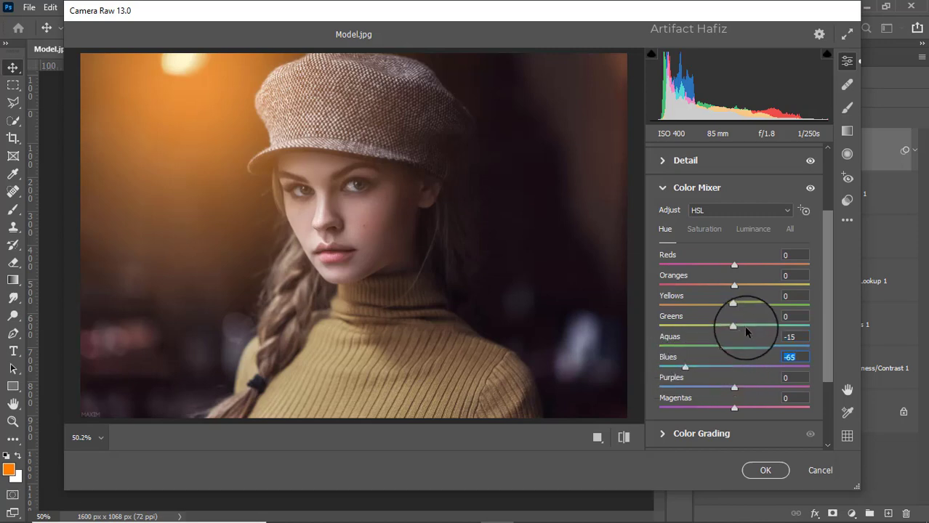
Color-grade the shadows blue with hue 236 and saturation 13, and the highlights orange with hue 40 and saturation 9.
{"action": "scroll", "coordinate": [744, 326], "scroll_direction": "down", "scroll_amount": 3}
{"action": "left_click", "coordinate": [694, 328]}
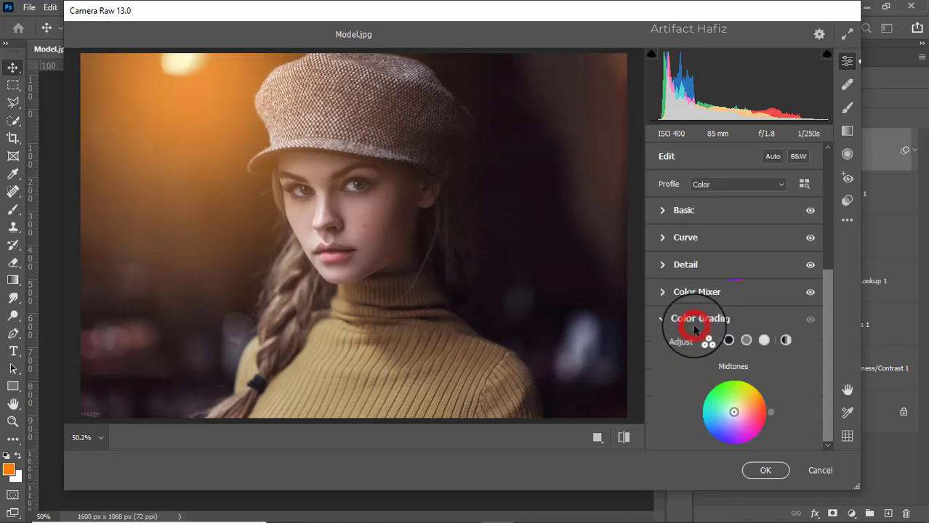
{"action": "left_click_drag", "start_coordinate": [688, 359], "coordinate": [657, 389]}
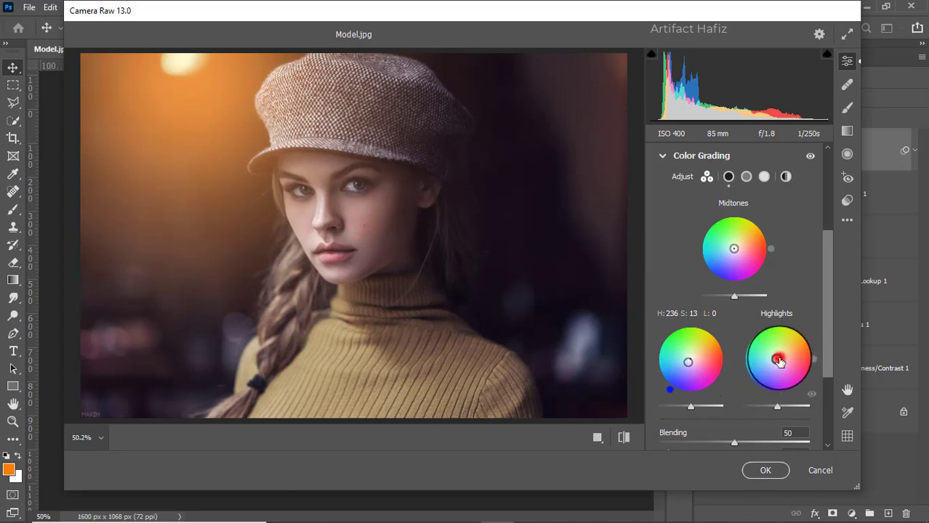
{"action": "left_click_drag", "start_coordinate": [779, 362], "coordinate": [753, 301]}
Add a slight dark vignette to the portrait by setting Vignetting to -9 in the Effects adjustments.
{"action": "scroll", "coordinate": [753, 305], "scroll_direction": "down", "scroll_amount": 3}
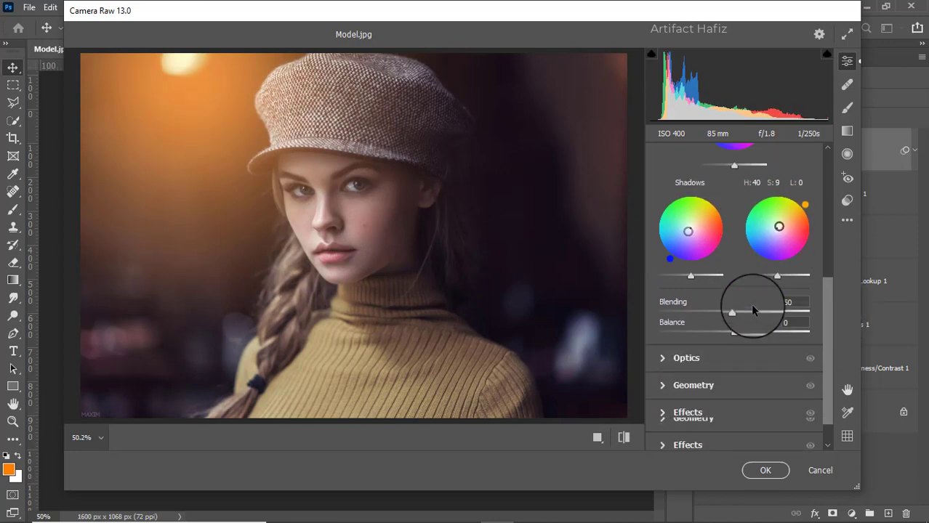
{"action": "left_click", "coordinate": [689, 410]}
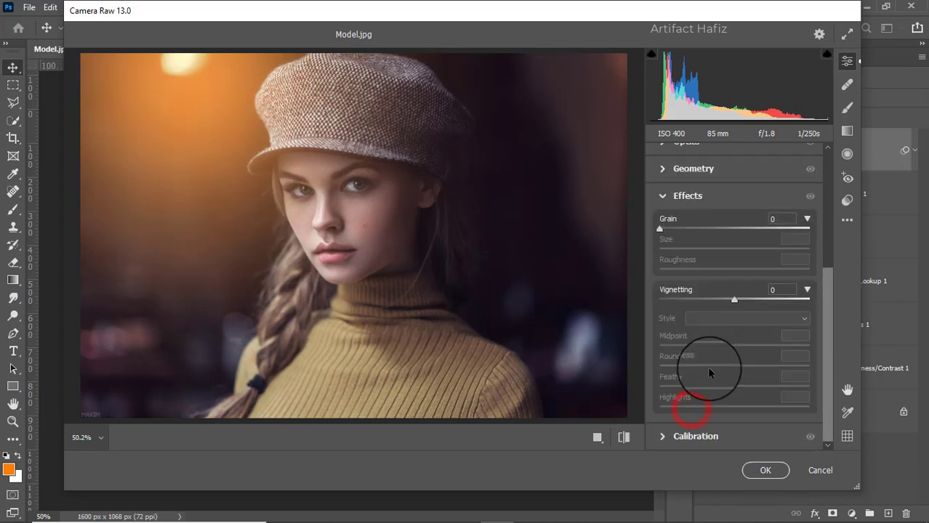
{"action": "left_click_drag", "start_coordinate": [732, 298], "coordinate": [727, 299]}
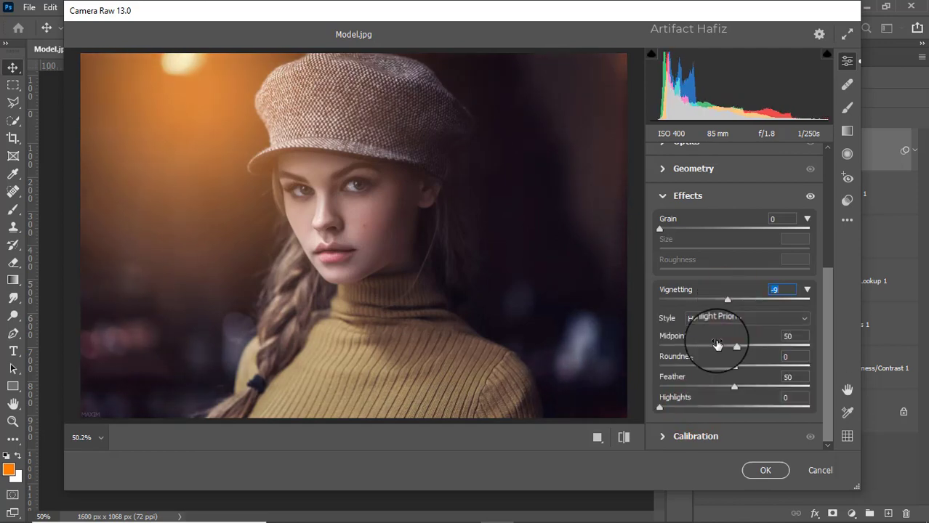
Set the Calibration saturation to Red Primary -5, Green Primary +3 and Blue Primary +6, and apply the Camera Raw filter.
{"action": "left_click", "coordinate": [670, 430]}
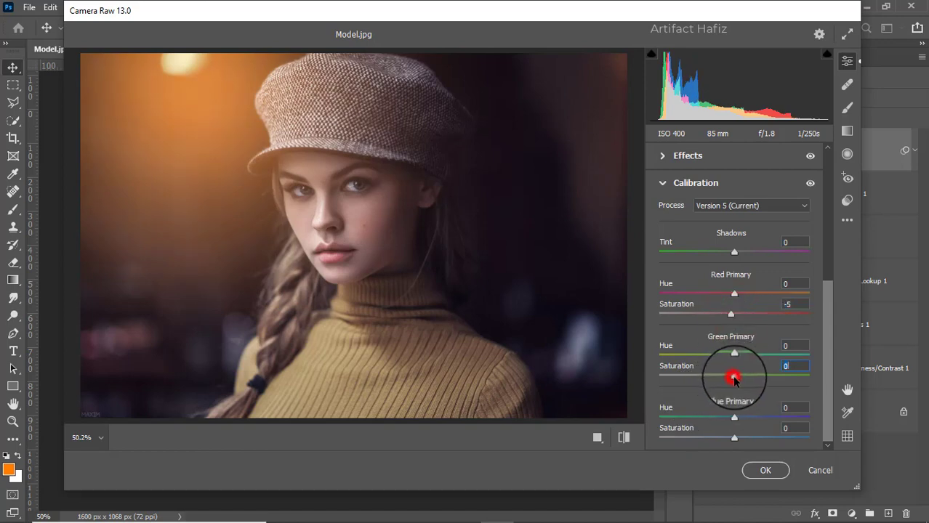
{"action": "left_click_drag", "start_coordinate": [734, 378], "coordinate": [738, 379]}
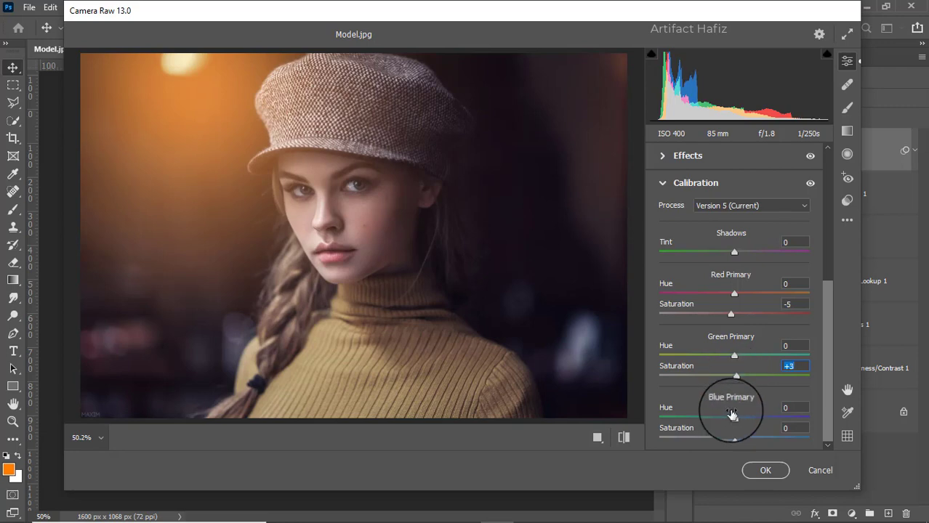
{"action": "left_click", "coordinate": [735, 437]}
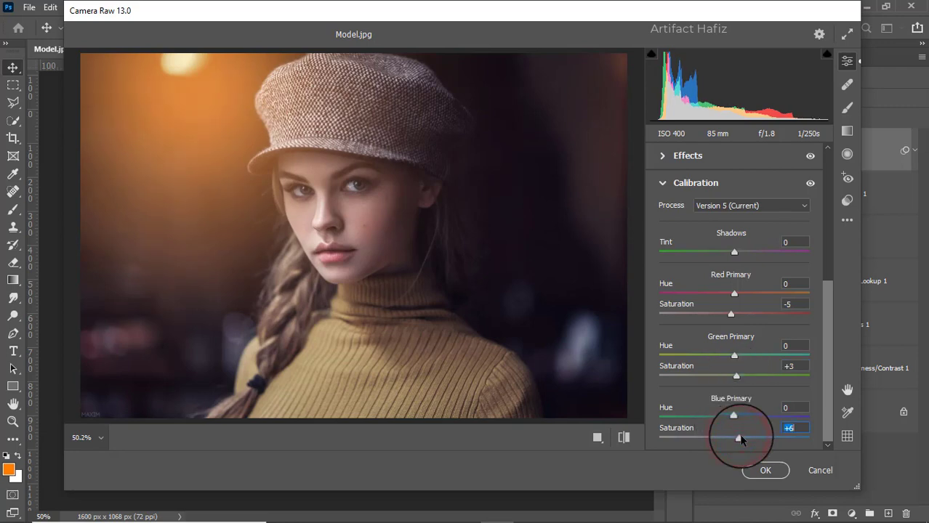
{"action": "left_click", "coordinate": [760, 471]}
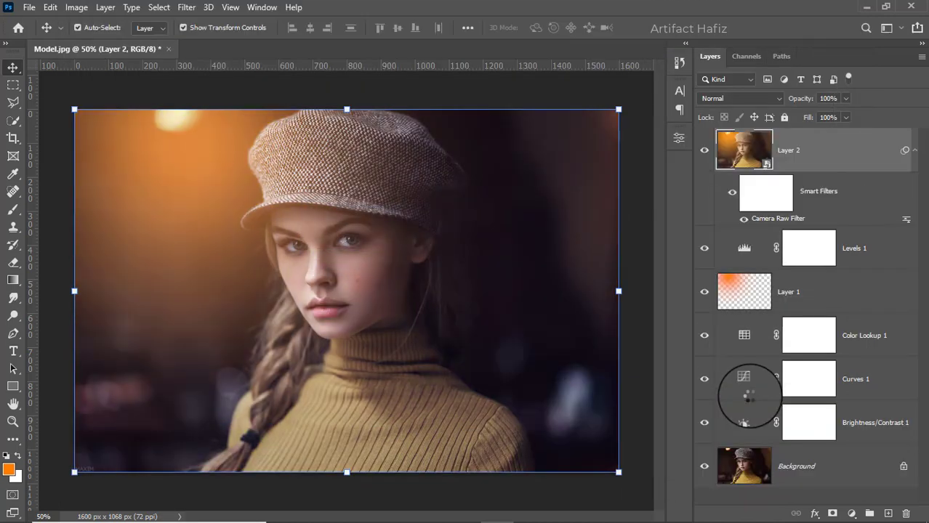
Compare the graded portrait with the original by toggling the visibility of all layers above the Background.
{"action": "left_click", "coordinate": [704, 467], "text": "alt"}
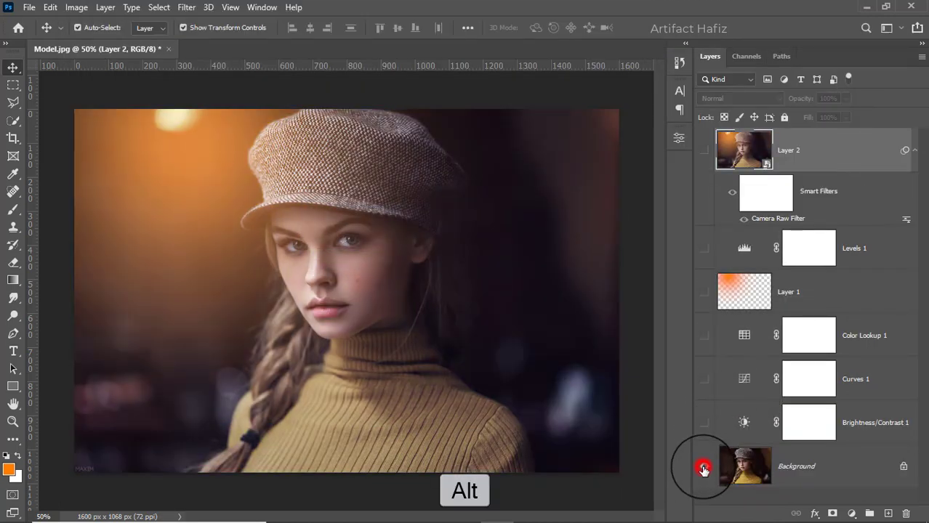
{"action": "left_click", "coordinate": [703, 468], "text": "alt"}
{"action": "left_click", "coordinate": [704, 467], "text": "alt"}
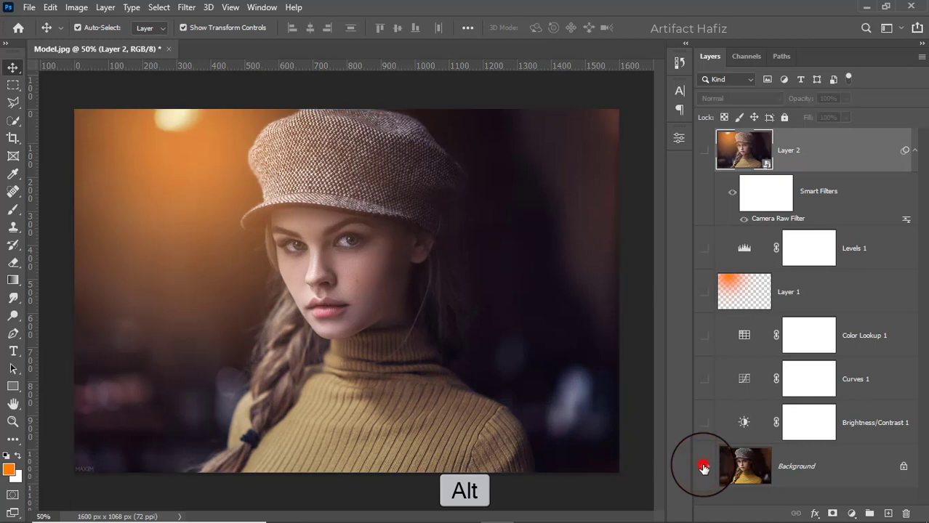
{"action": "left_click", "coordinate": [704, 467], "text": "alt"}
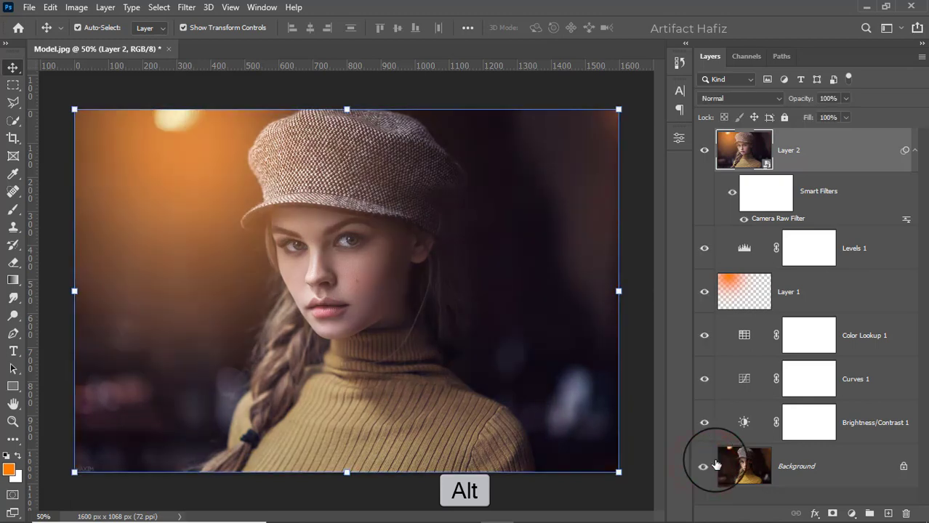